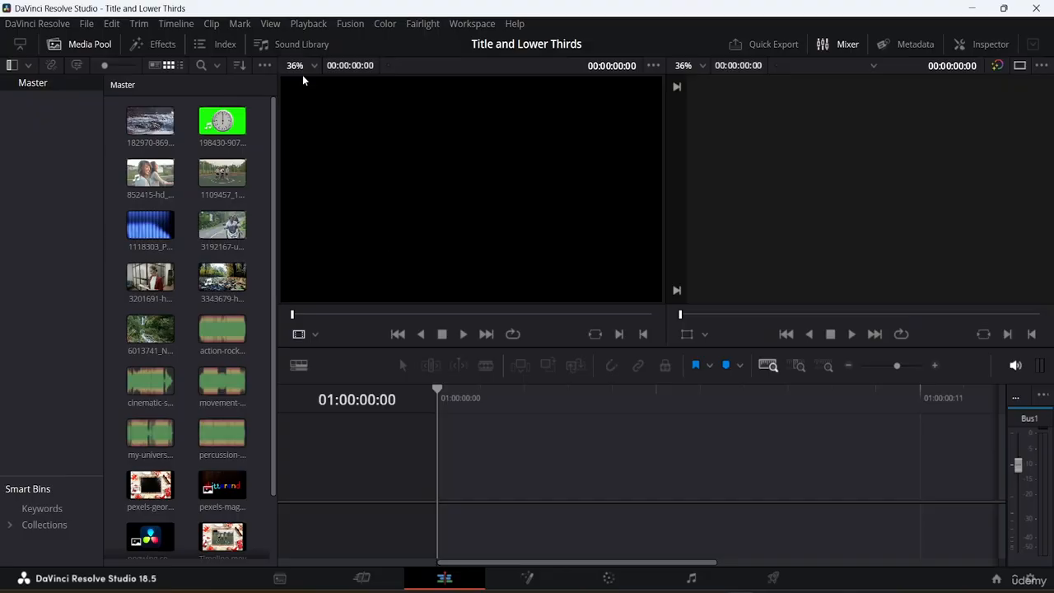
Step: Place the 3192167-uhd_3840_2160_25fps.mp4 motorbike clip at the start of a new timeline
click(207, 293)
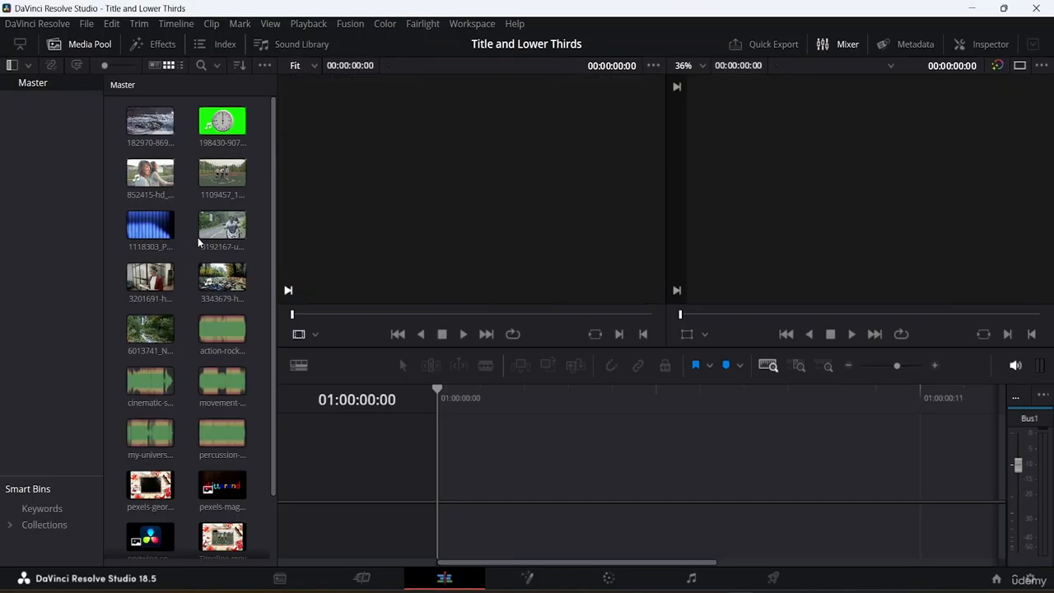
drag(211, 231, 490, 476)
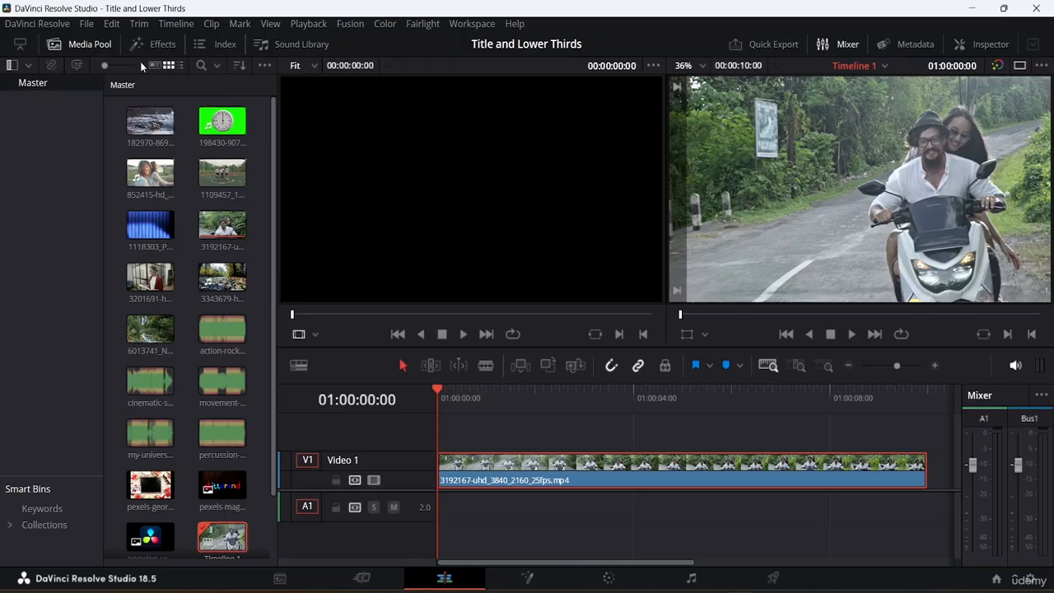
Step: Hide the media pool and audio mixer, and switch to a single viewer to free up workspace
click(95, 46)
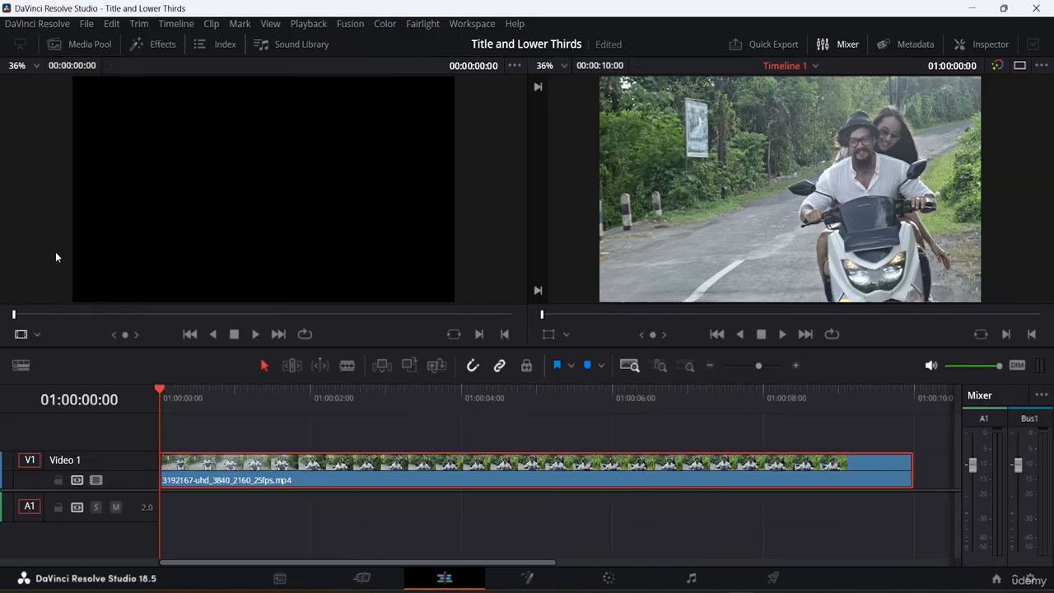
click(1020, 67)
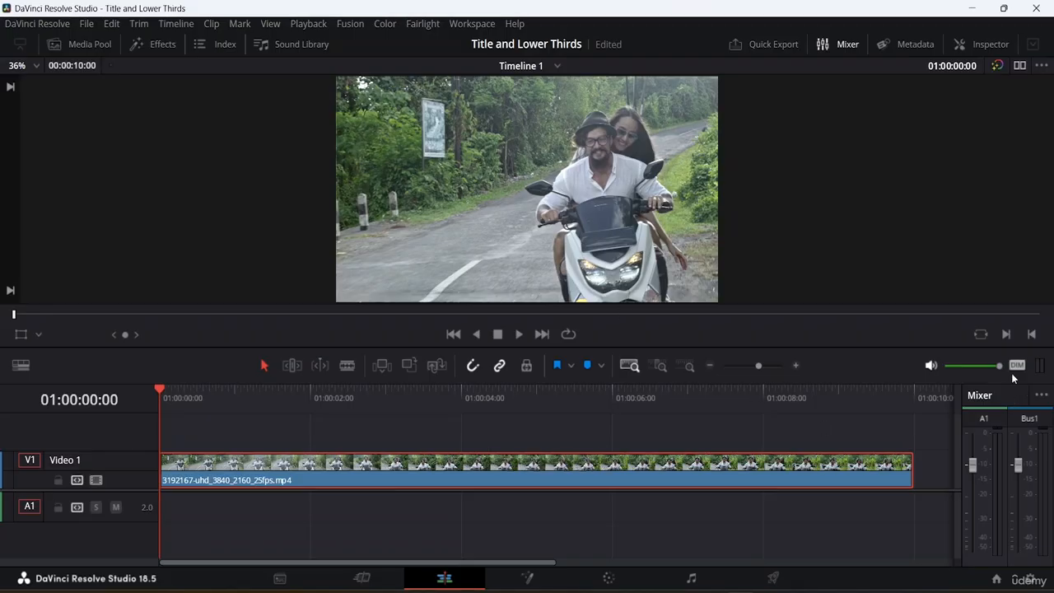
click(847, 46)
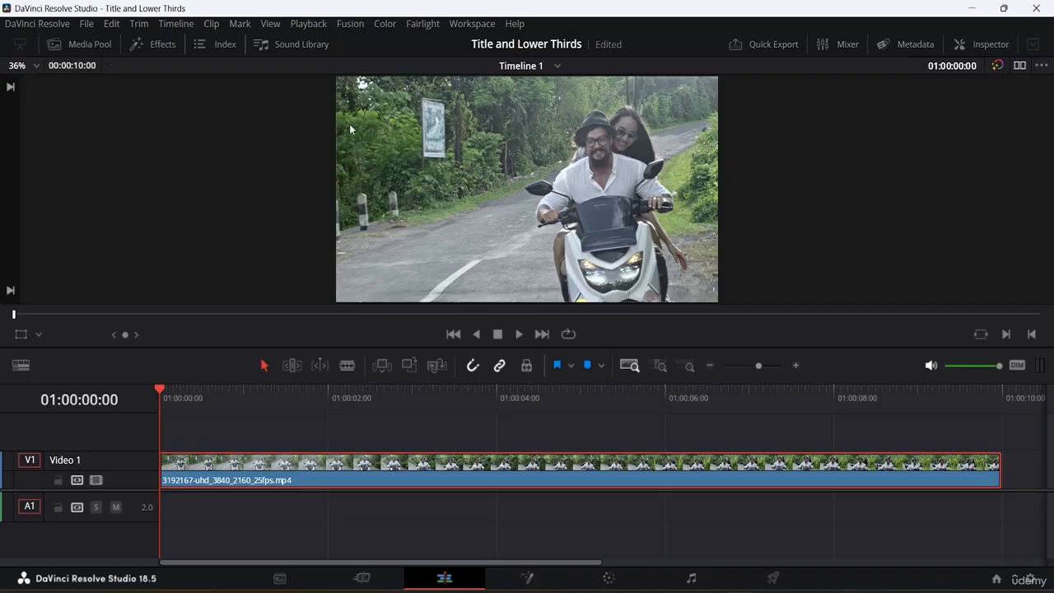
Step: Browse the available title effects, including the basic titles, Fusion titles, lower thirds and subtitles
click(160, 47)
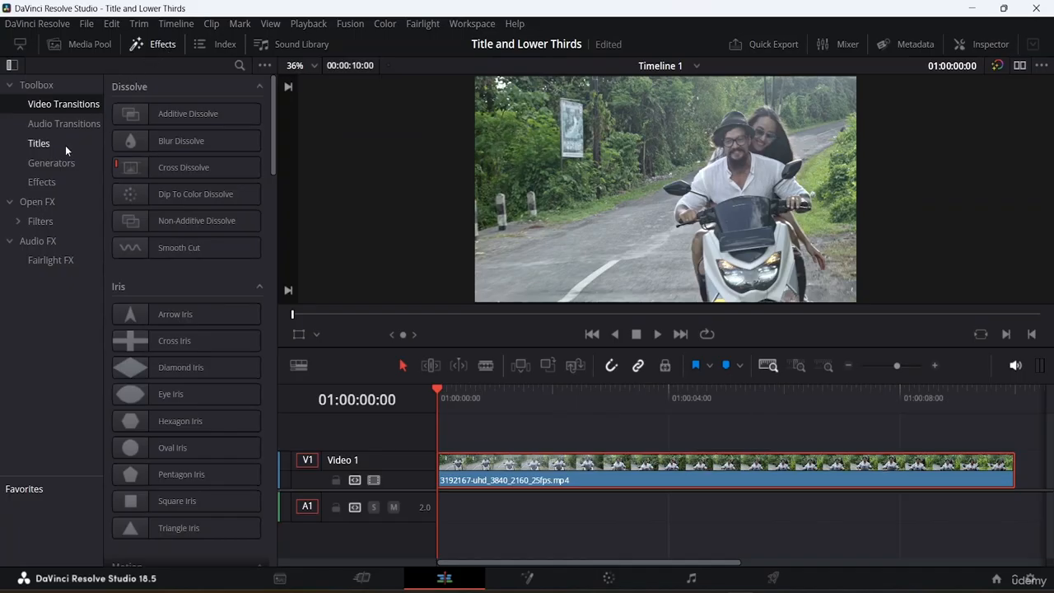
click(42, 144)
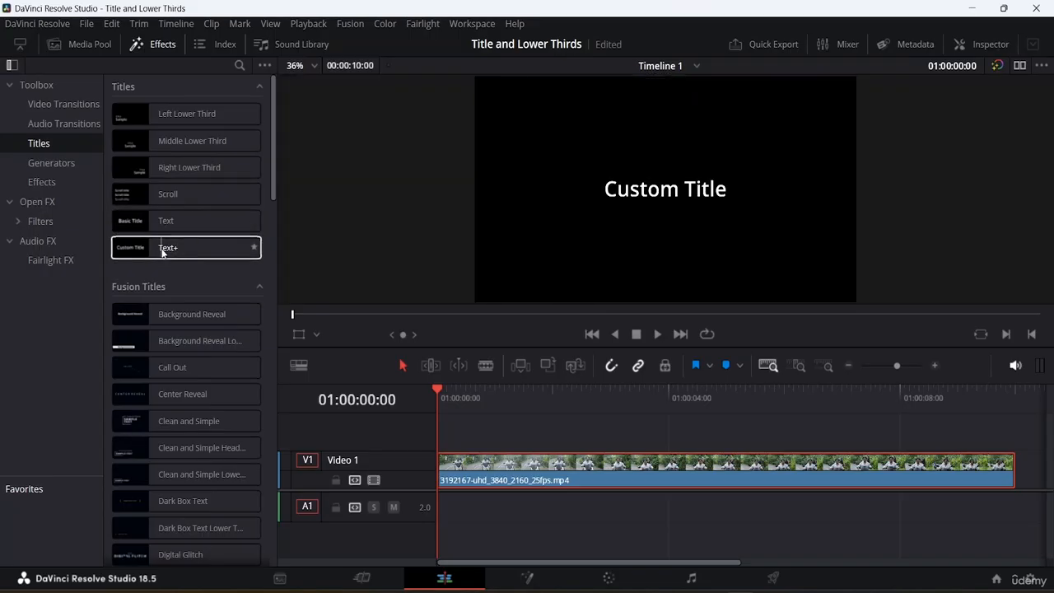
scroll(189, 412, down, 5)
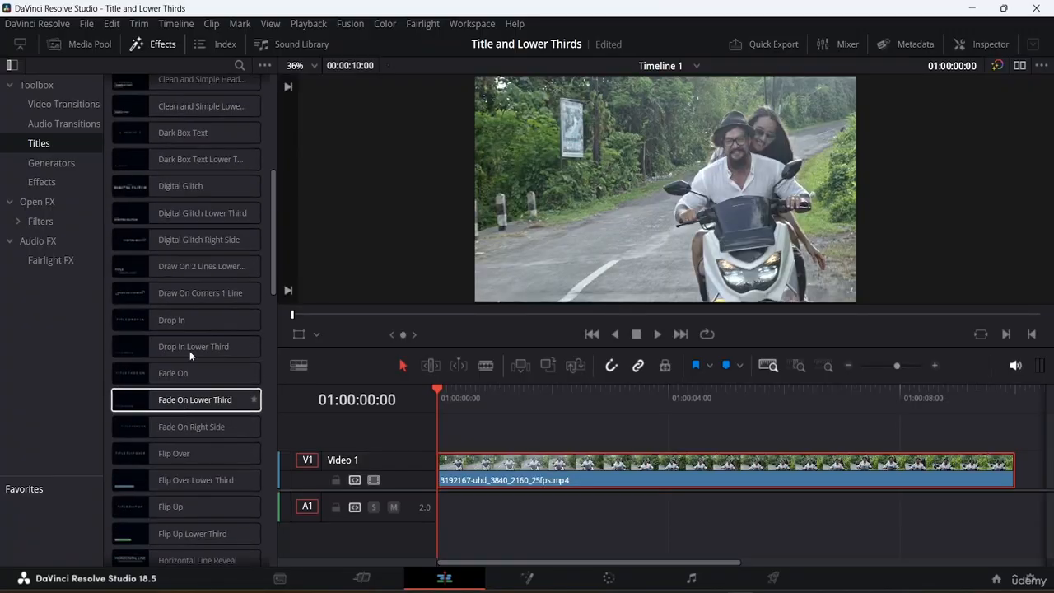
scroll(195, 250, up, 5)
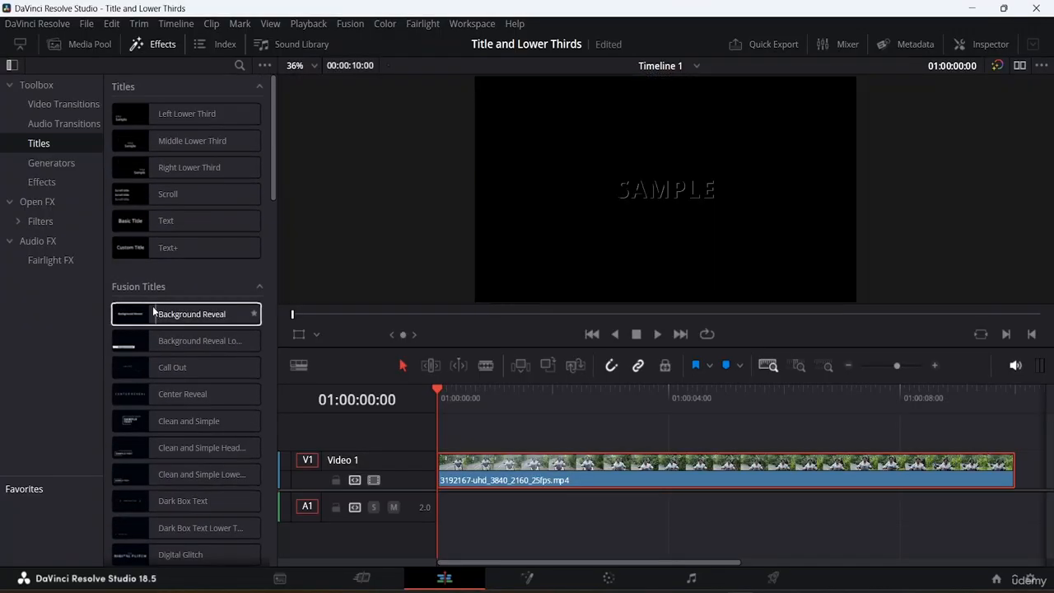
scroll(160, 363, down, 15)
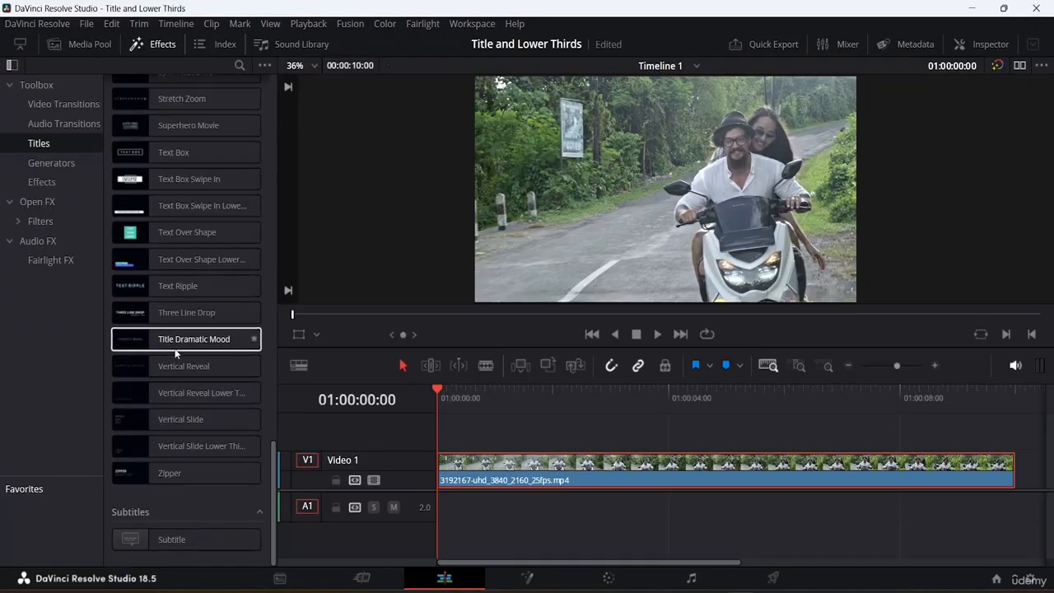
mouse_move(172, 346)
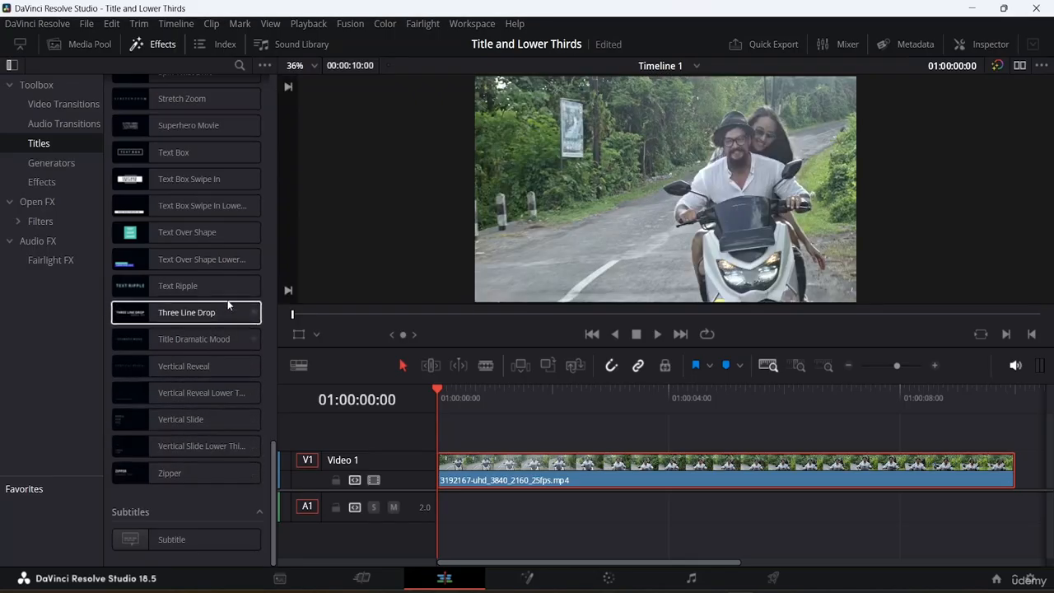
scroll(228, 297, up, 15)
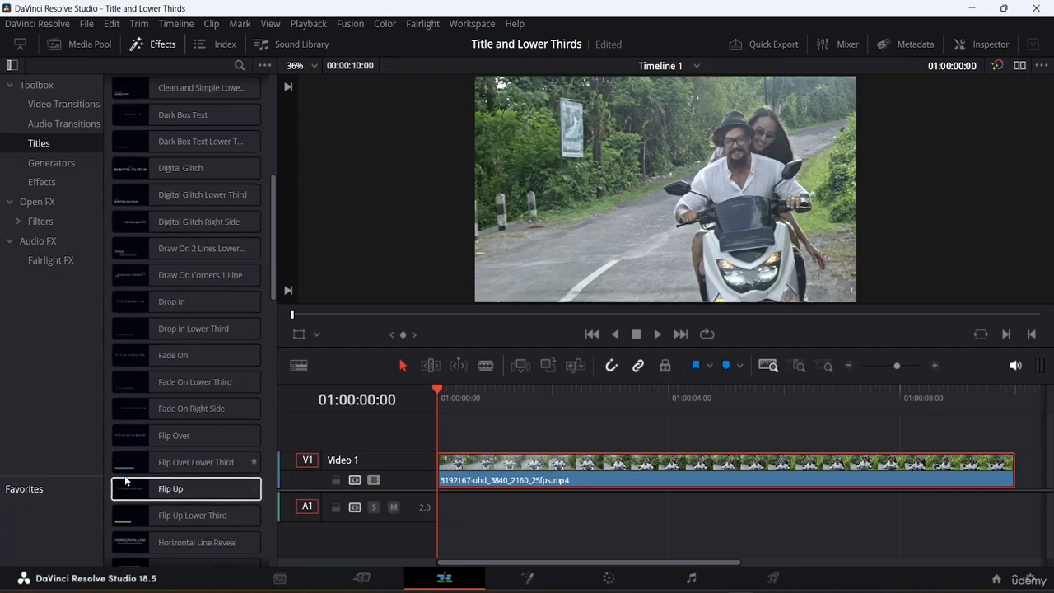
mouse_move(129, 466)
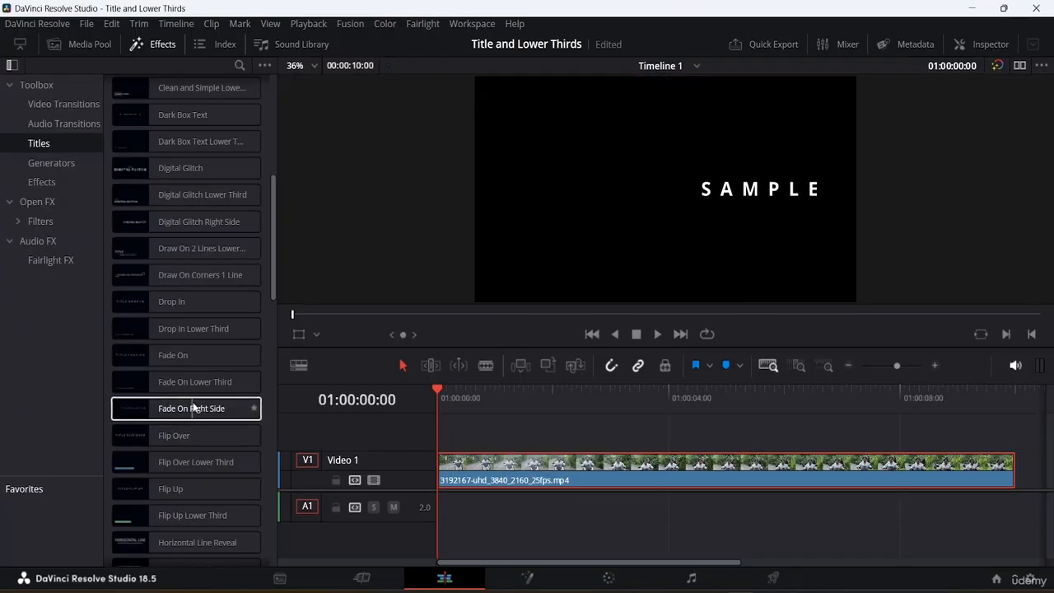
scroll(201, 228, up, 5)
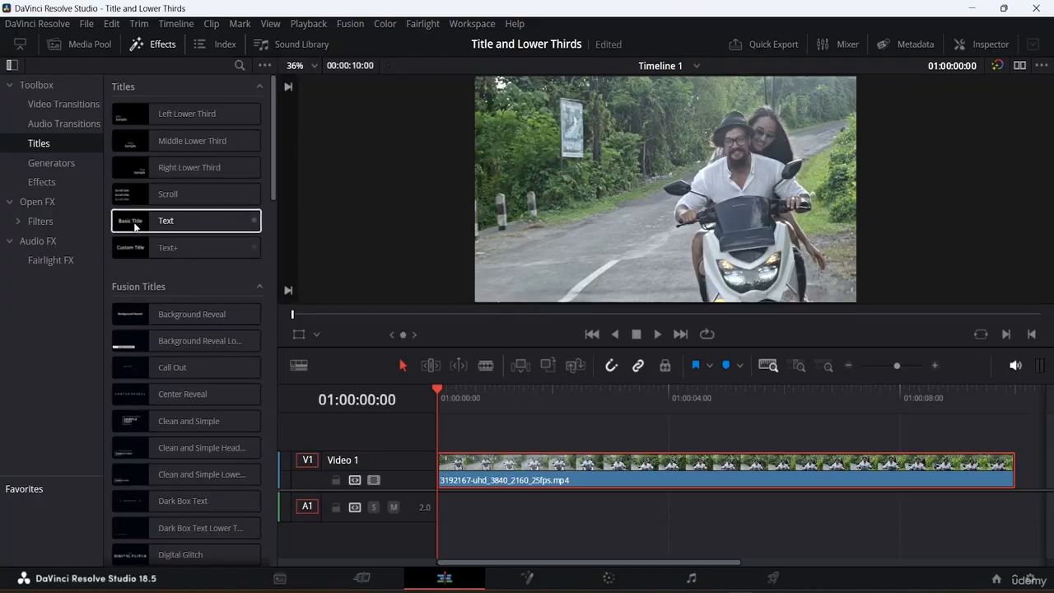
Step: Add a Text+ title on the track above the video, aligned to the clip's start and extended to its end
click(138, 252)
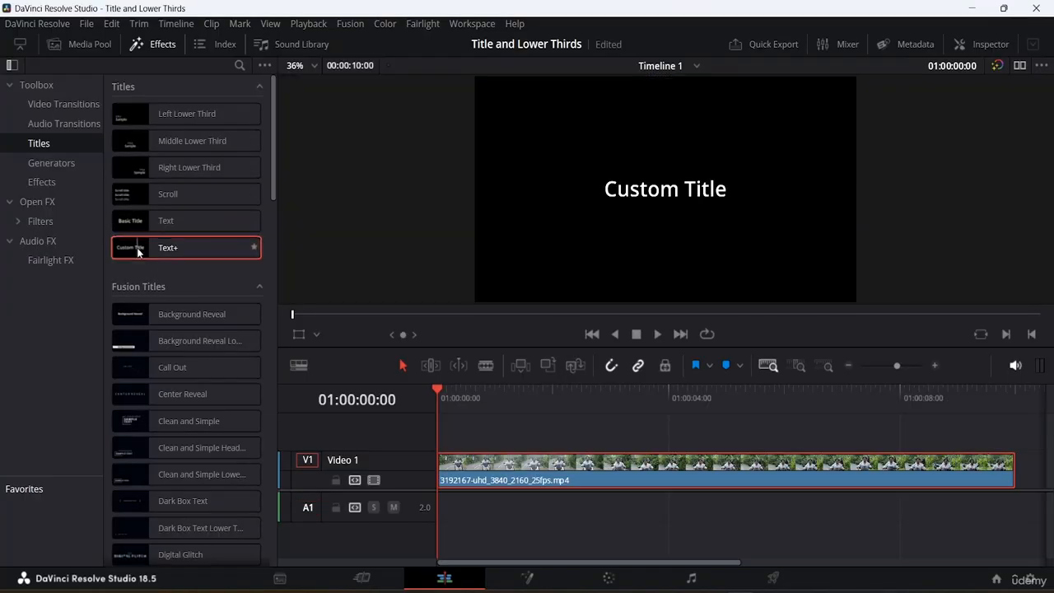
drag(138, 252, 455, 445)
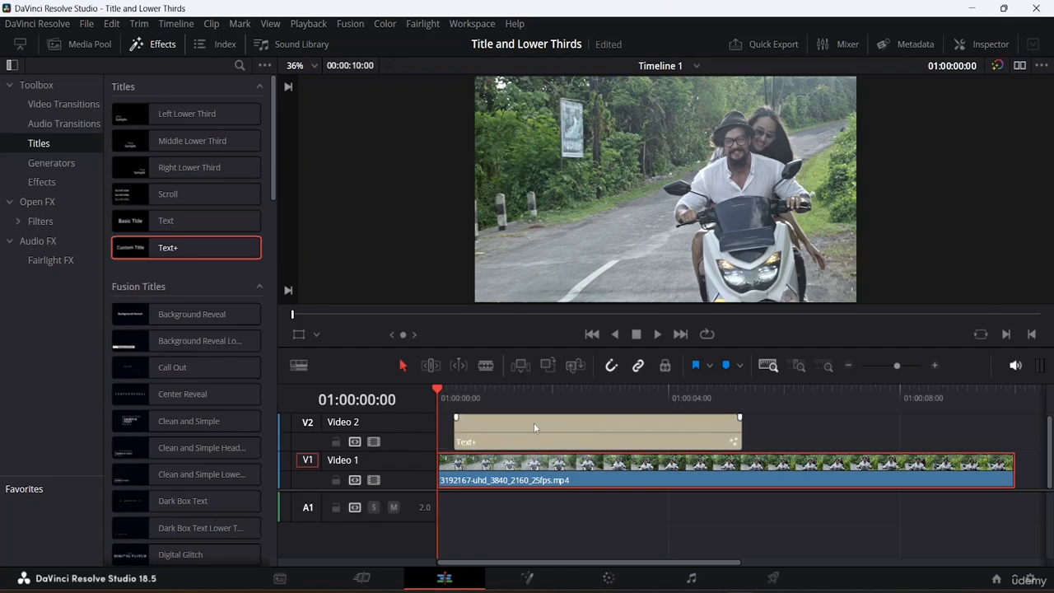
drag(528, 424, 498, 425)
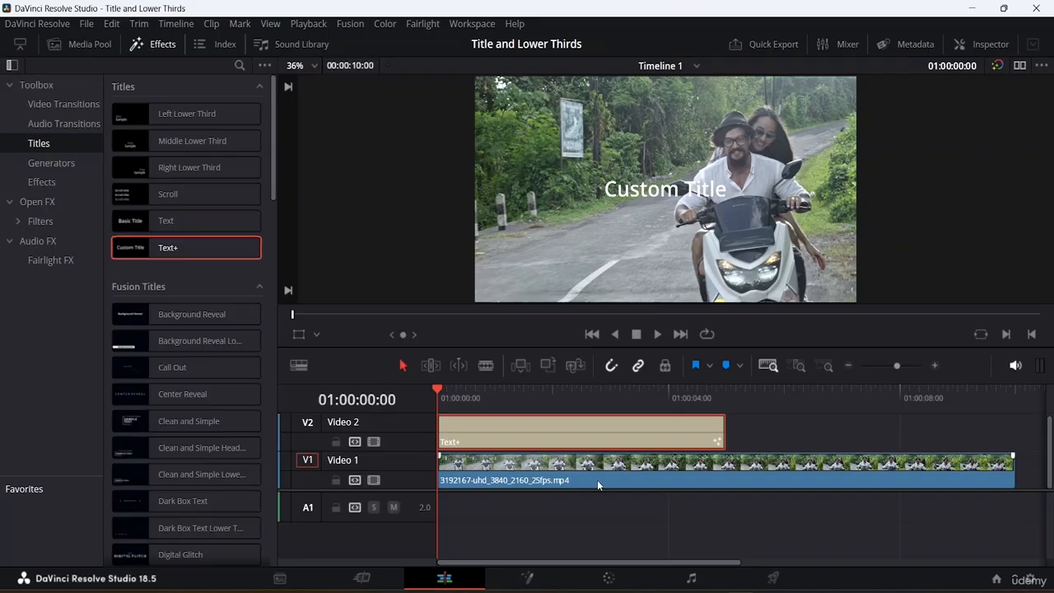
drag(728, 434, 1012, 439)
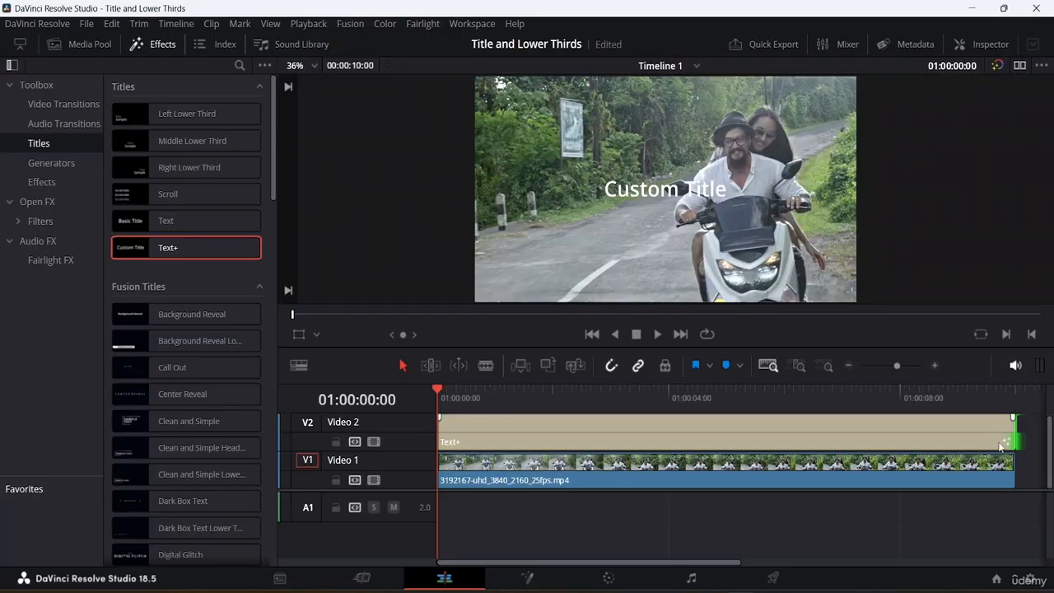
Step: Replace the Text+ title's default text with "BALI, INDONESIA"
double_click(487, 427)
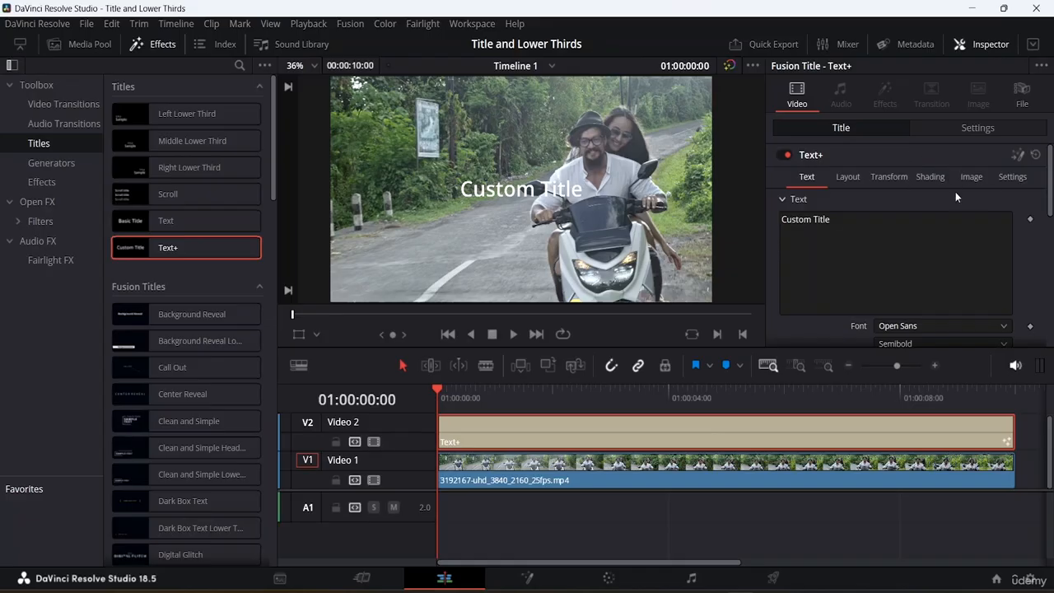
scroll(909, 212, down, 2)
scroll(909, 211, up, 2)
click(834, 215)
key(BackSpace)
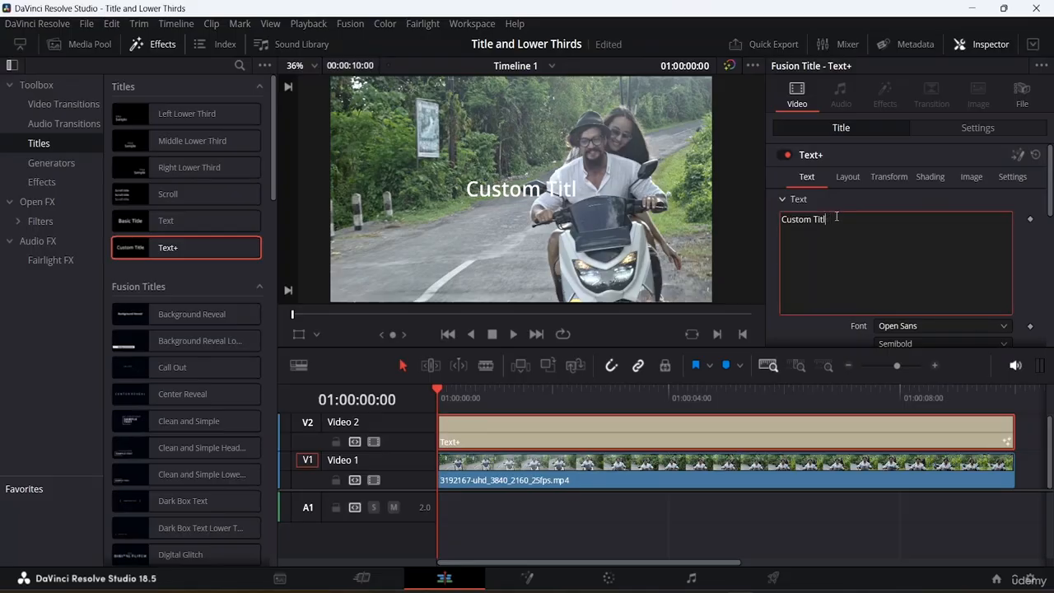
key(BackSpace)
key(BackSpace)
key(BackSpace)
key(BackSpace)
key(BackSpace)
key(BackSpace)
key(BackSpace)
key(BackSpace)
key(BackSpace)
key(BackSpace)
key(BackSpace)
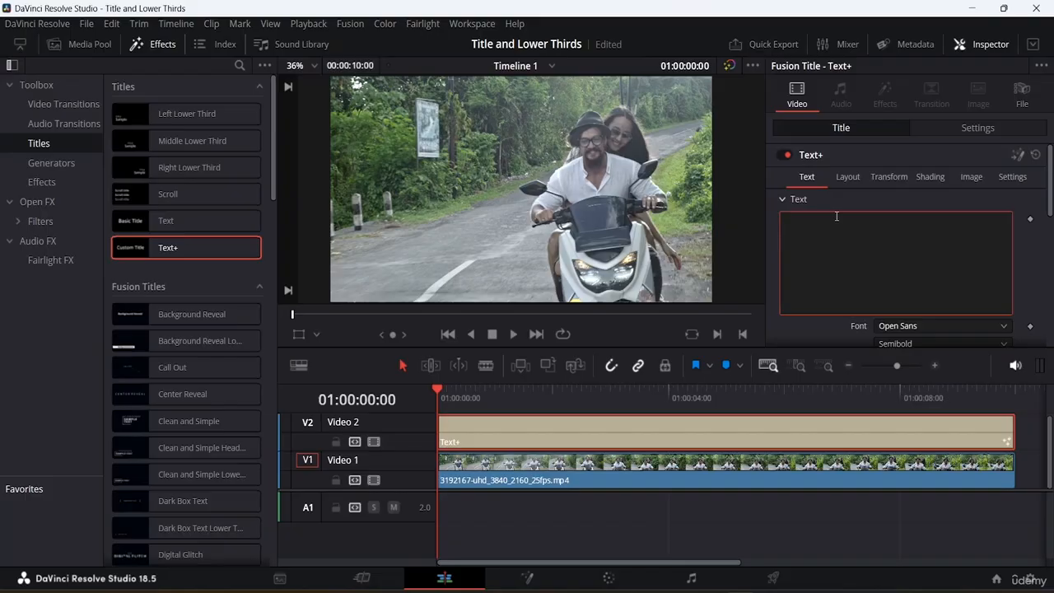
text(b)
key(BackSpace)
text(BALI, IND)
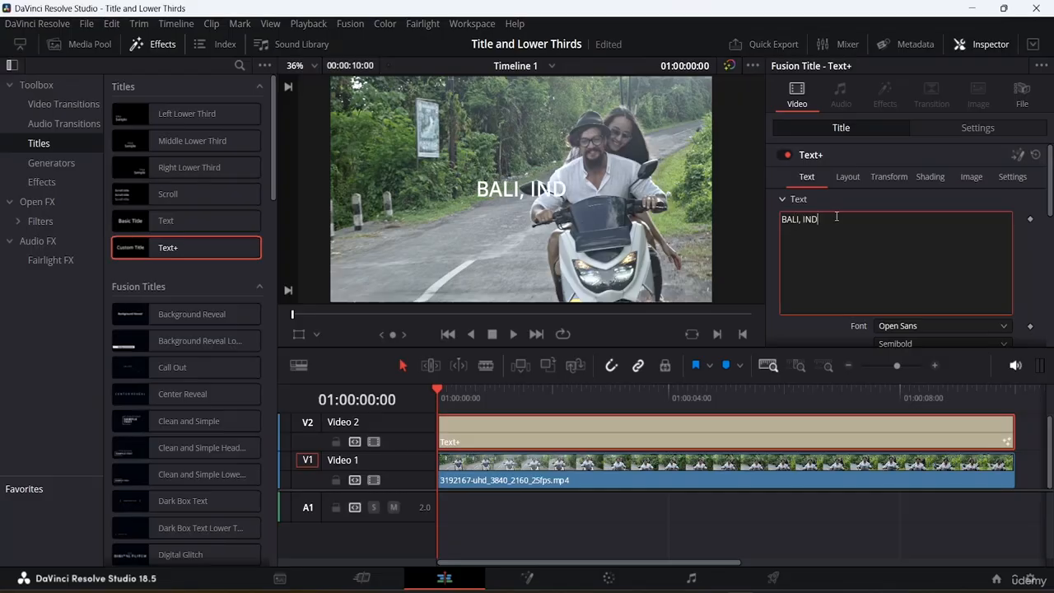
text(ONE)
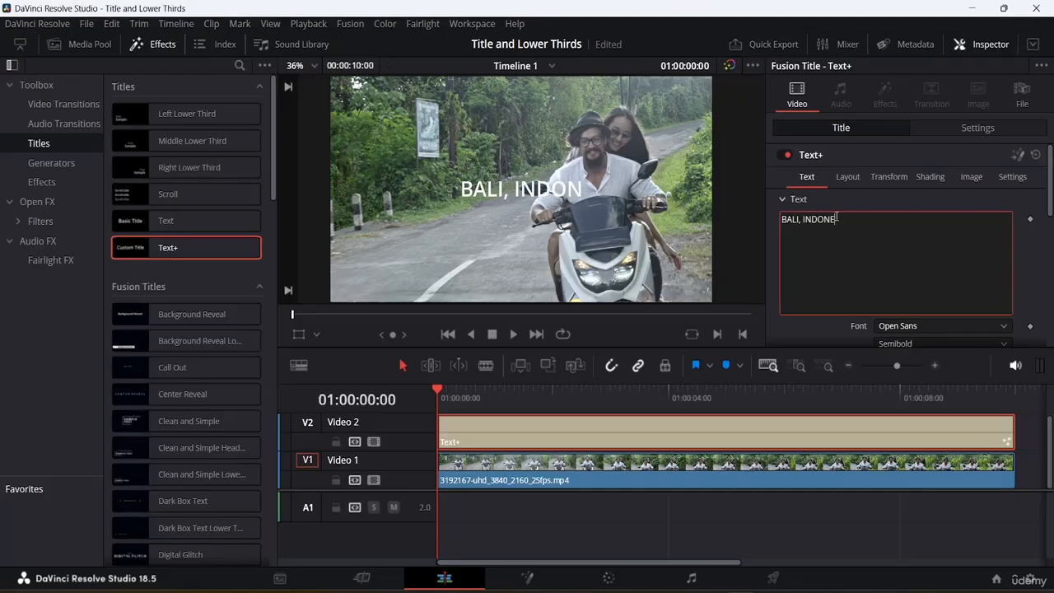
text(SIA)
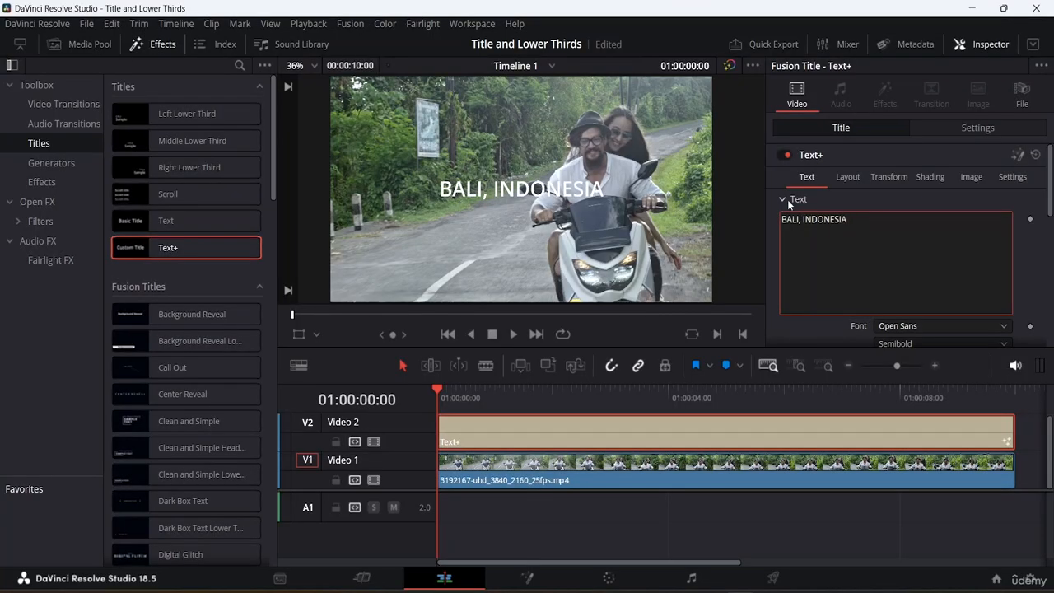
Step: Increase the title's character spacing to about 1.291
scroll(798, 196, down, 3)
scroll(830, 198, up, 3)
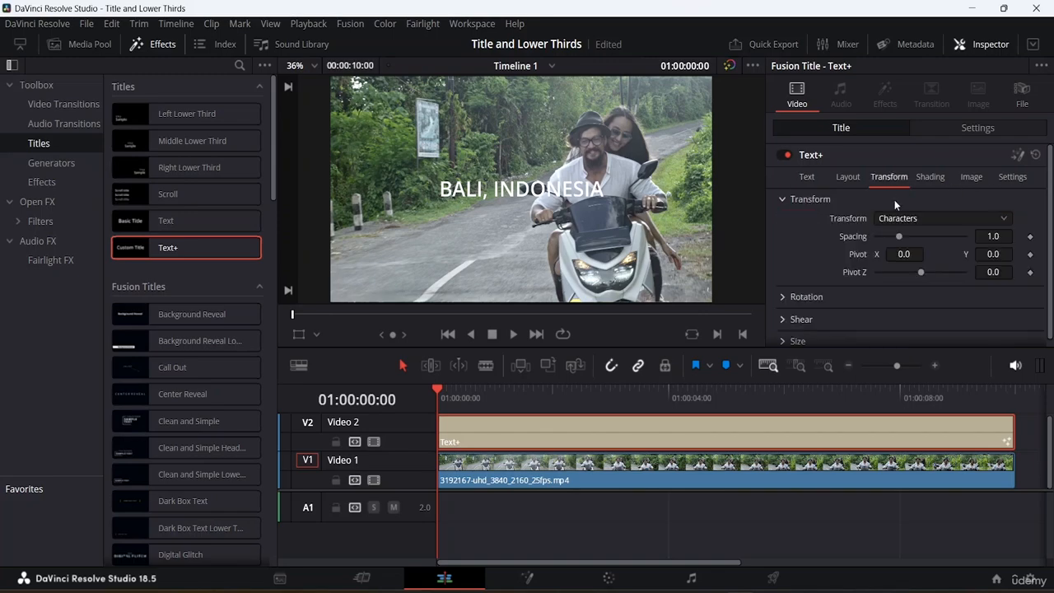
drag(897, 238, 906, 239)
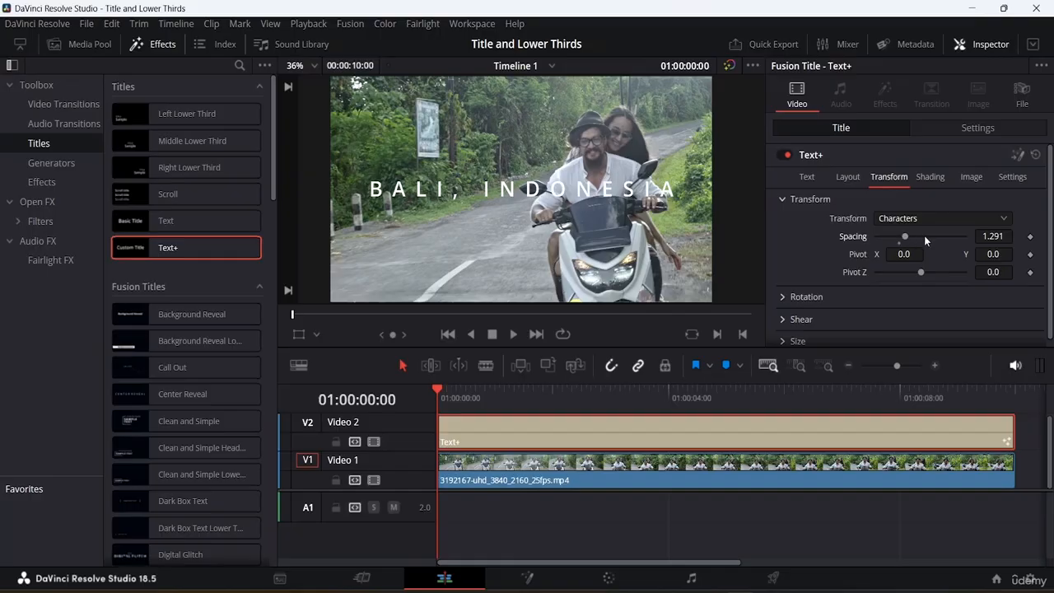
scroll(929, 286, down, 1)
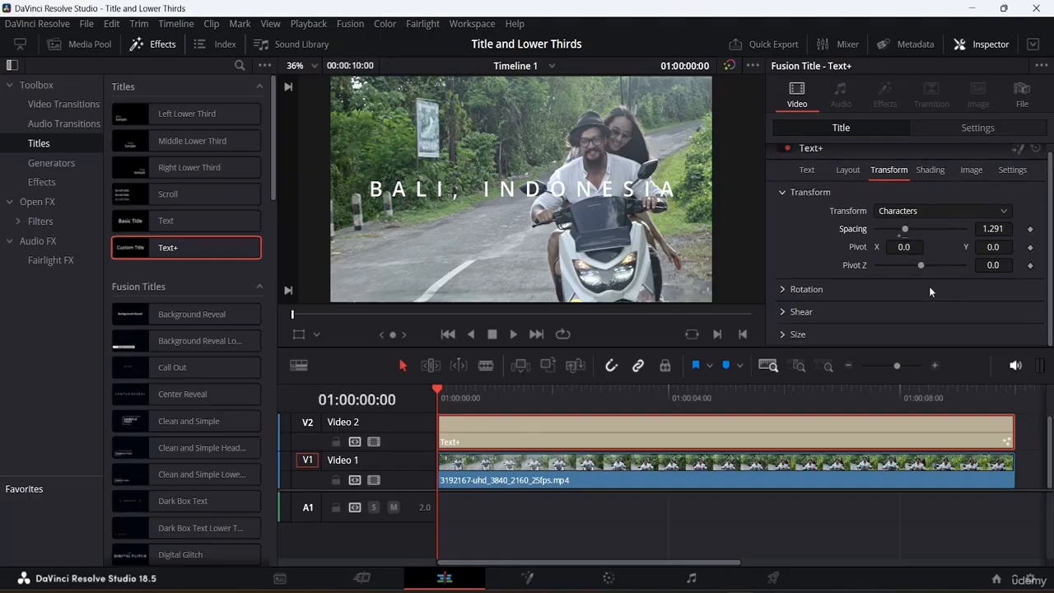
scroll(930, 286, up, 1)
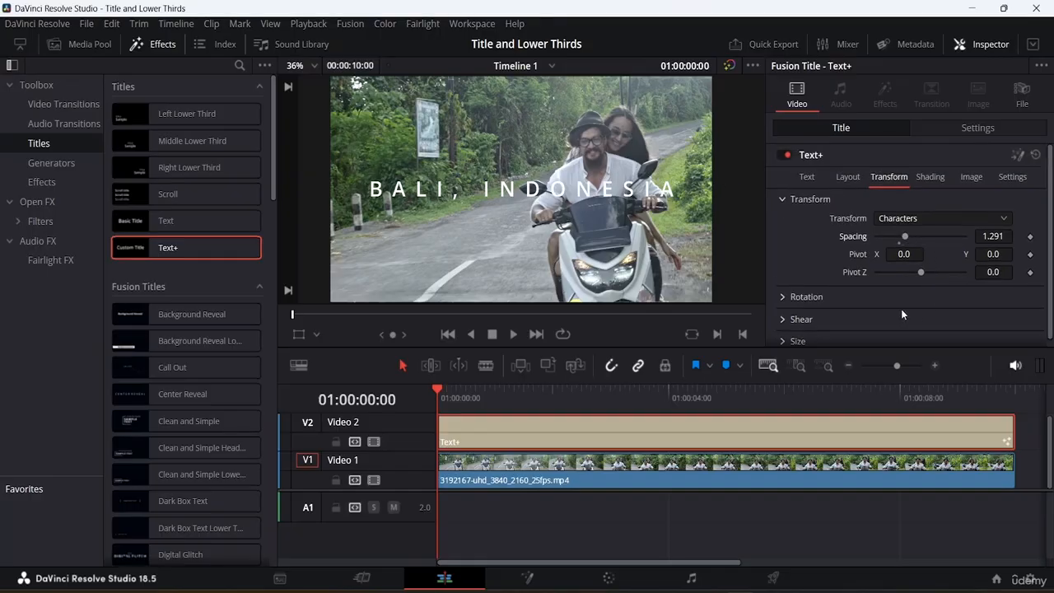
Step: Set the title's Pivot Z to about 0.016, keeping the transform applied to Characters
mouse_move(922, 272)
mouse_down()
mouse_move(905, 273)
mouse_move(924, 272)
mouse_up()
click(966, 219)
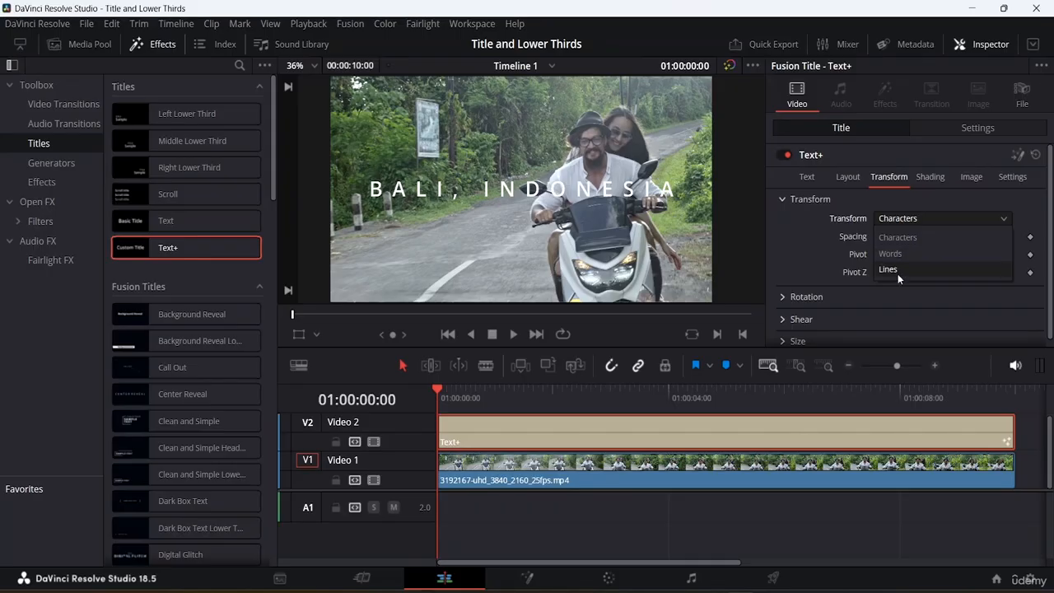
click(891, 195)
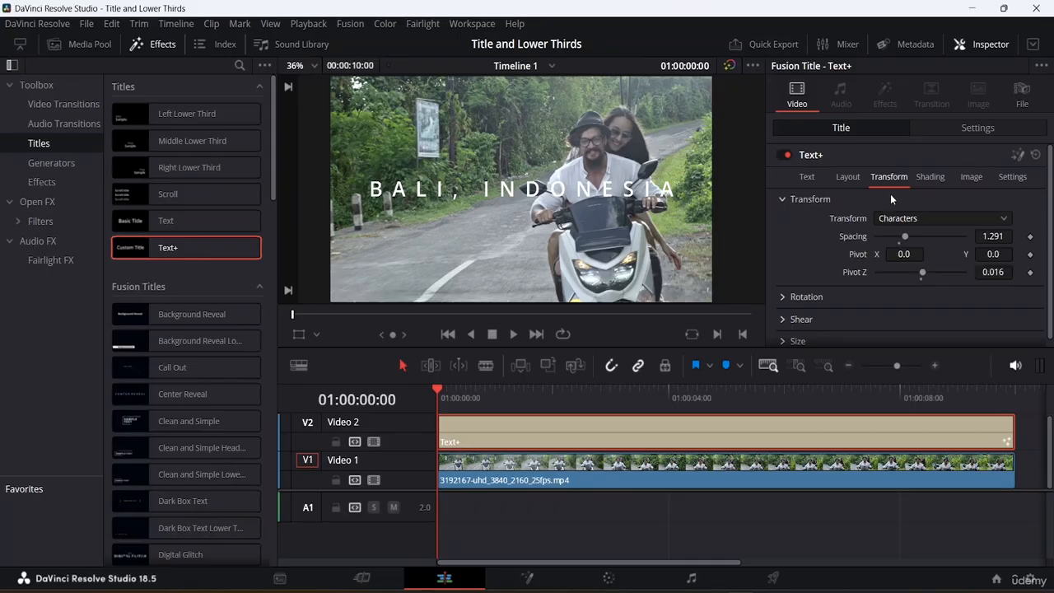
Step: Examine the title's layout settings, from type, center, size and perspective down to the background color values
click(849, 178)
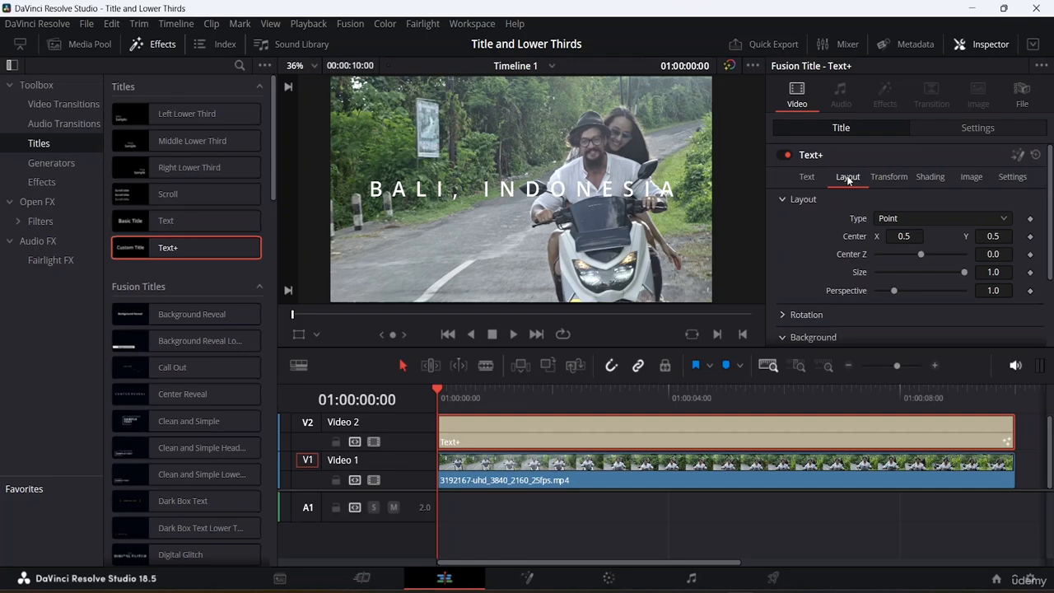
scroll(829, 270, down, 3)
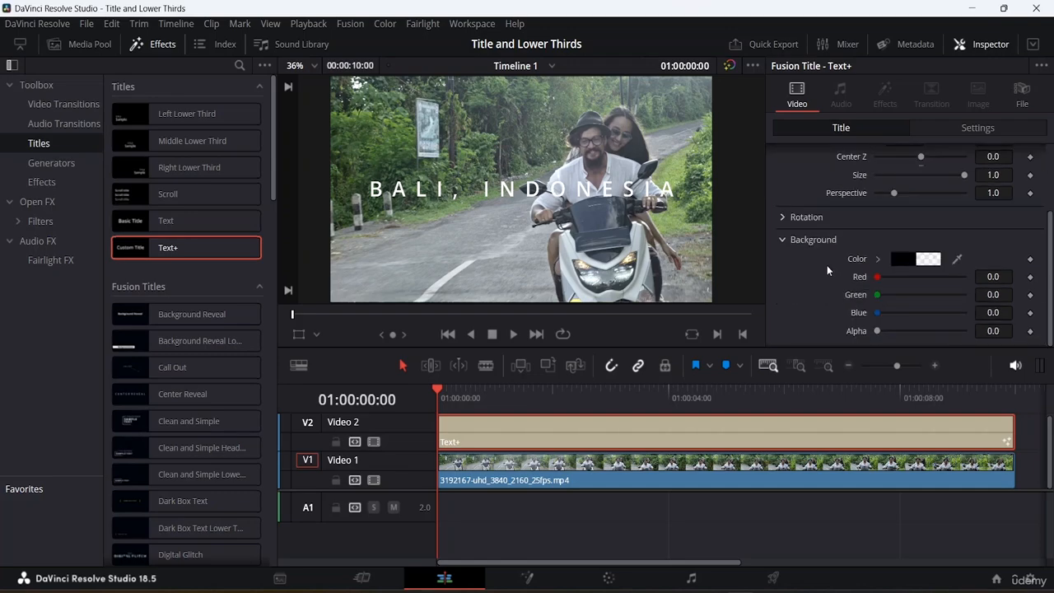
scroll(827, 265, up, 3)
scroll(827, 265, down, 3)
scroll(827, 262, up, 3)
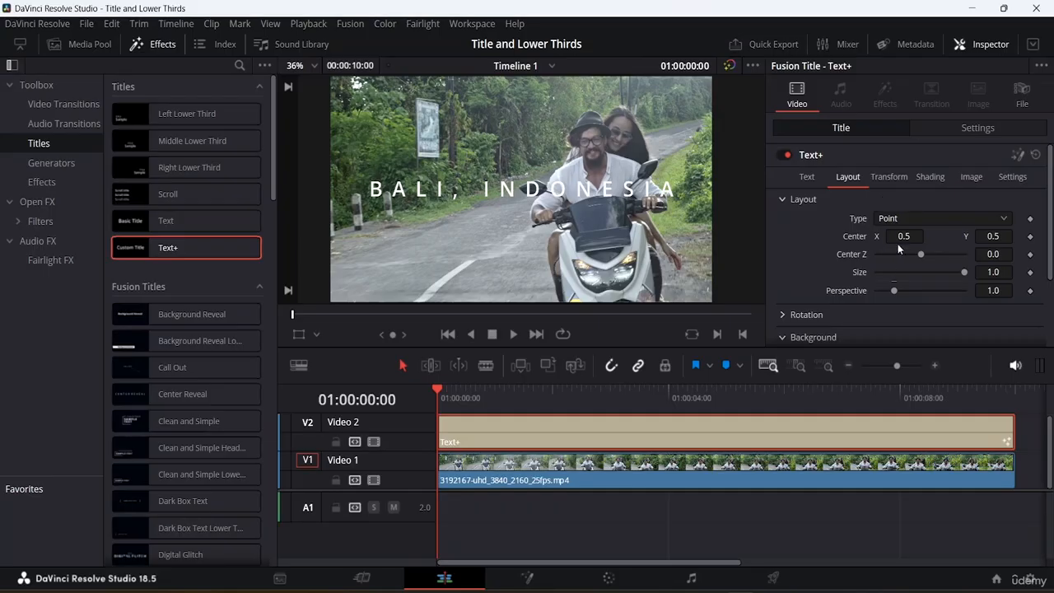
scroll(859, 242, down, 3)
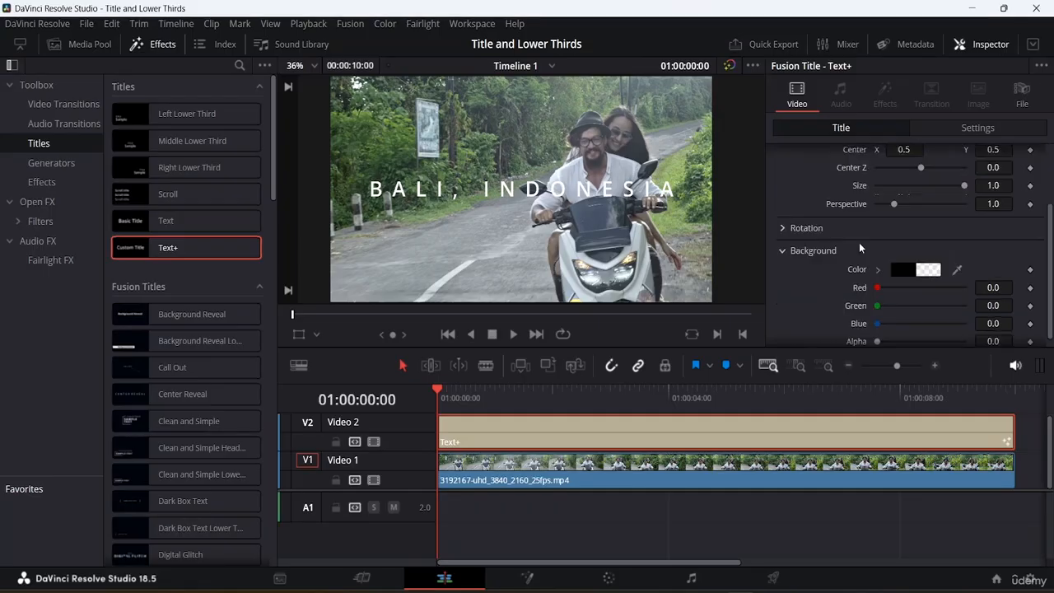
scroll(860, 242, down, 1)
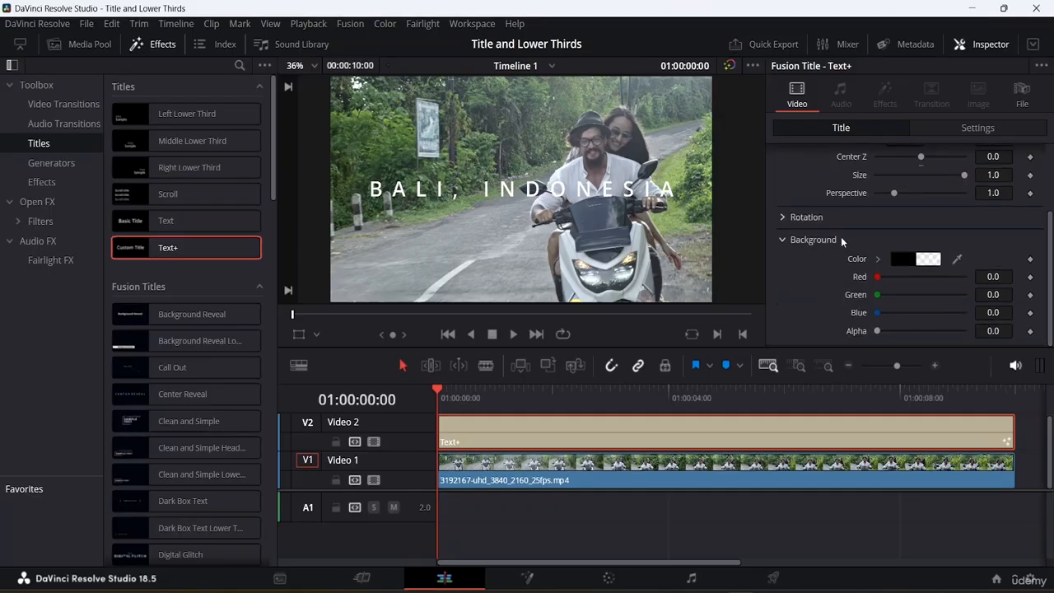
Step: Examine the title's layout rotation controls and its shading settings, from the shading elements down to softness, position, rotation, shear and size
click(784, 217)
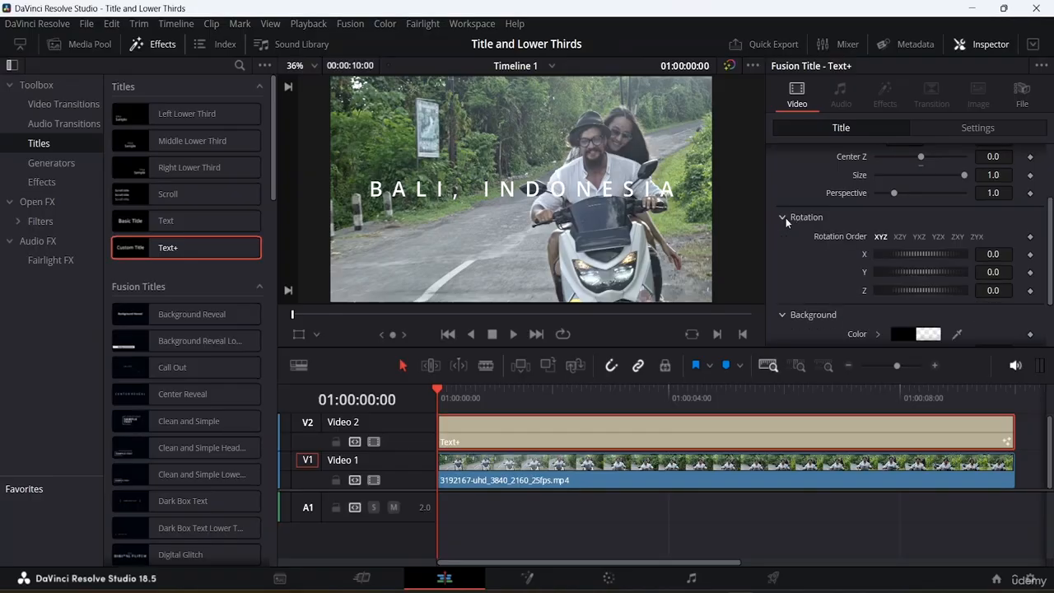
click(785, 218)
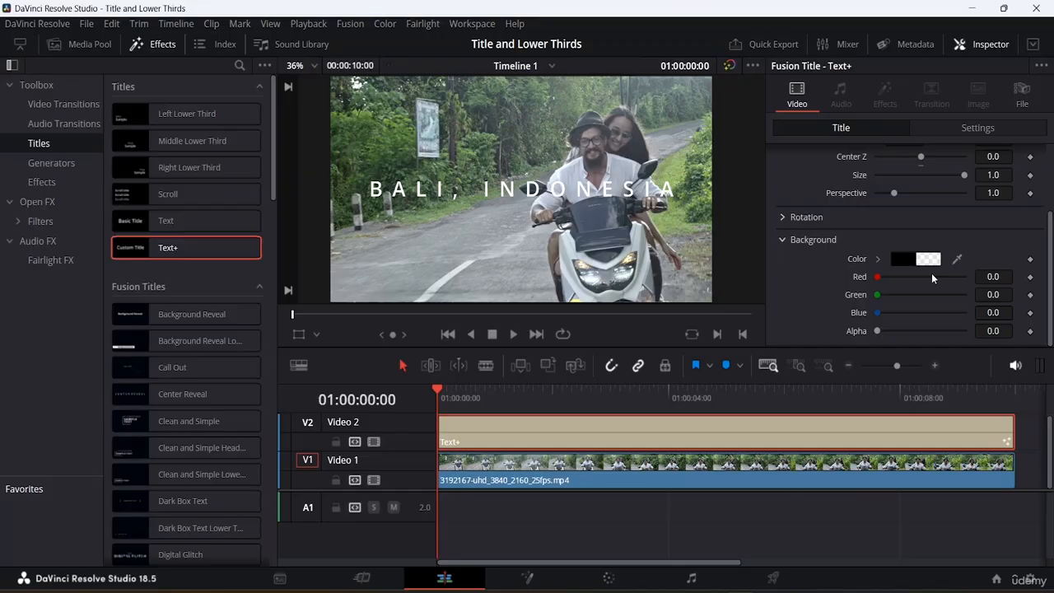
scroll(938, 252, up, 3)
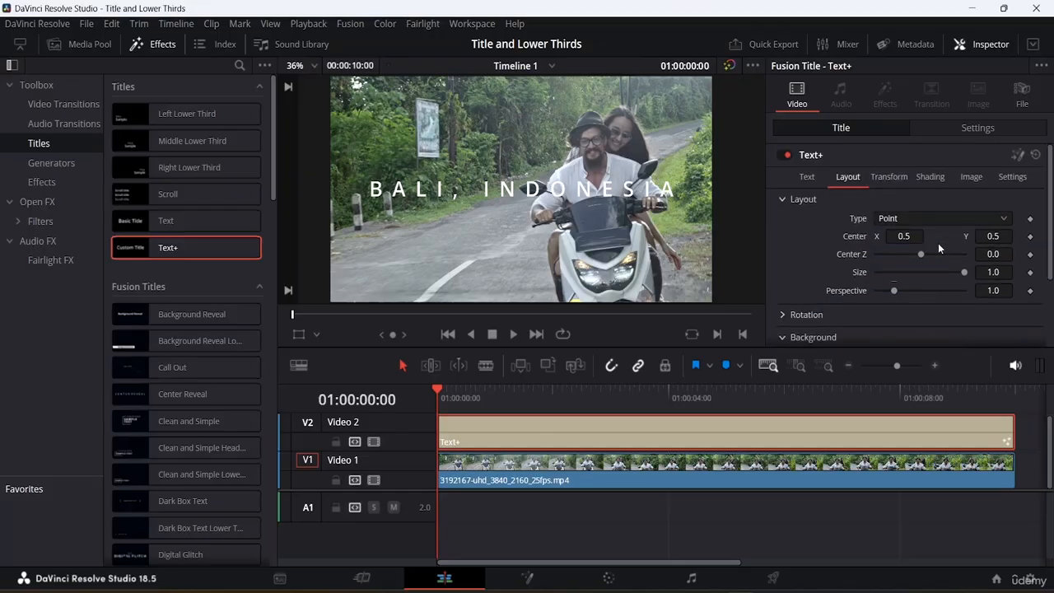
click(926, 182)
scroll(996, 245, down, 3)
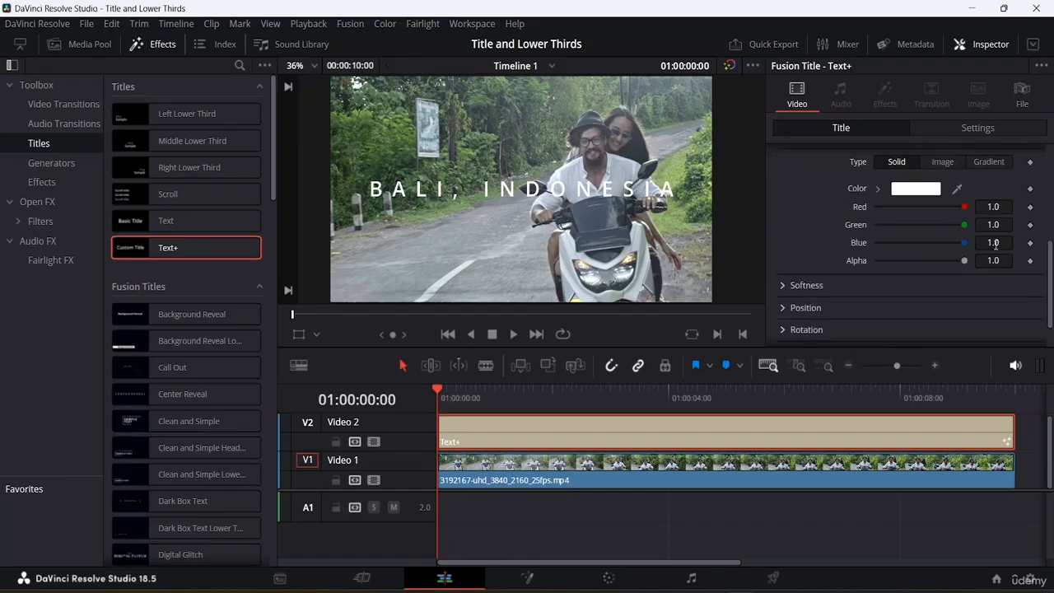
scroll(996, 244, down, 1)
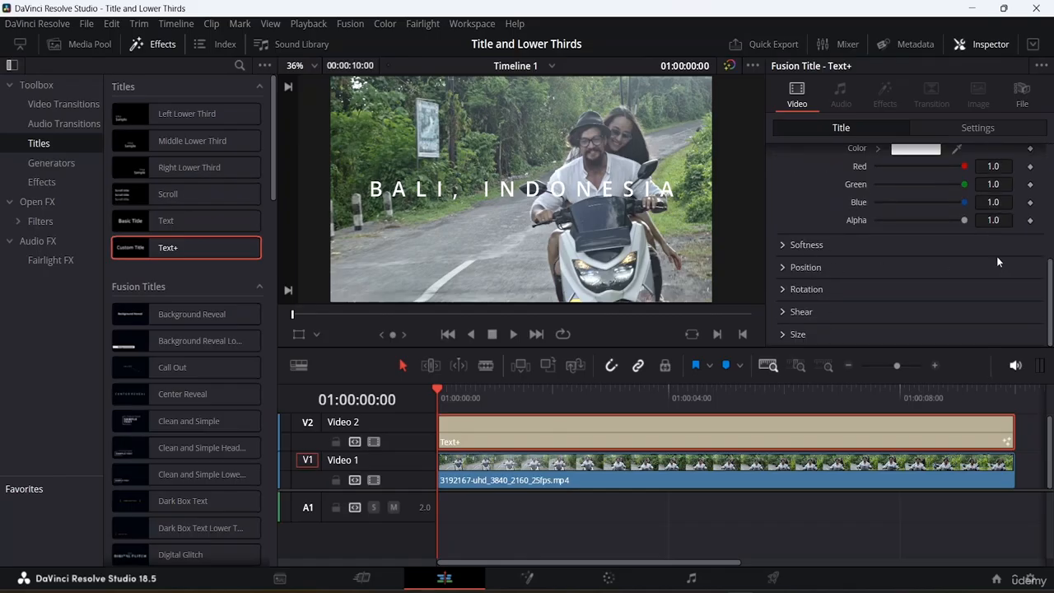
scroll(996, 247, up, 4)
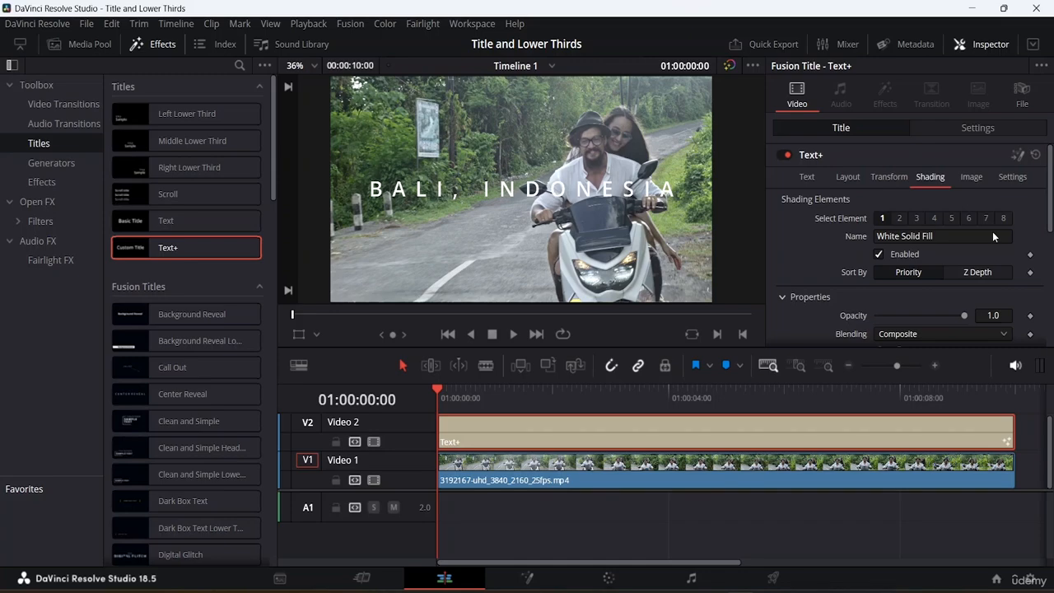
scroll(875, 202, down, 4)
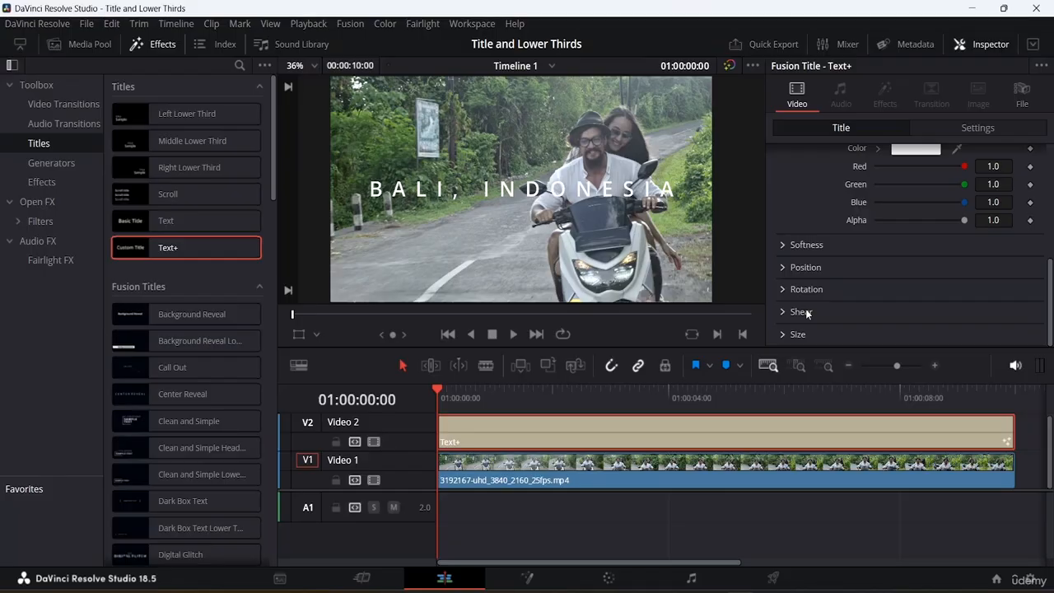
scroll(921, 245, up, 3)
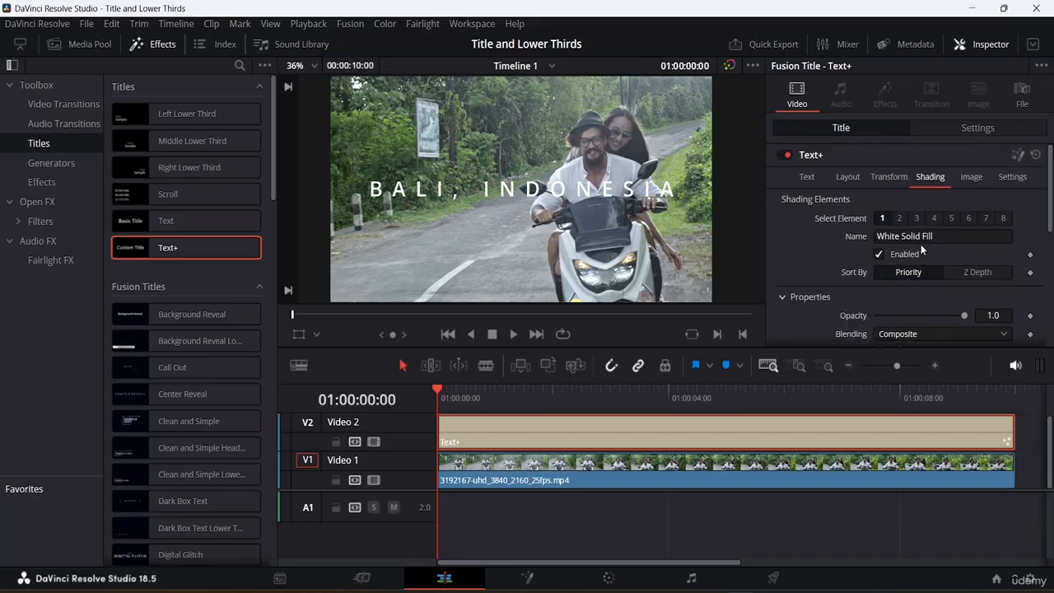
Step: Return to the title's text settings, review them, and reselect the Text+ clip with its controls expanded
click(795, 186)
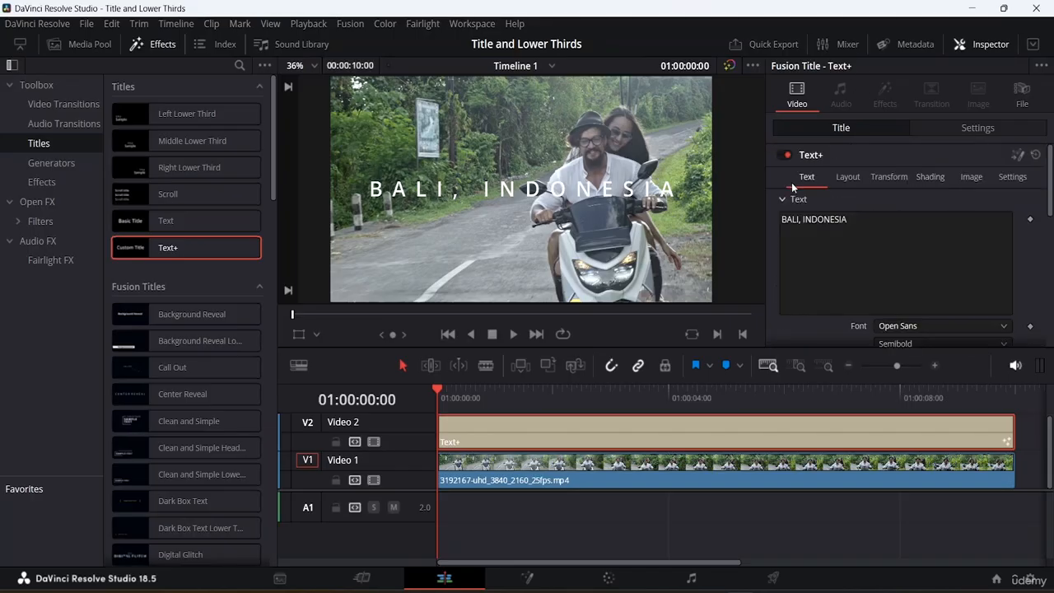
scroll(956, 243, down, 1)
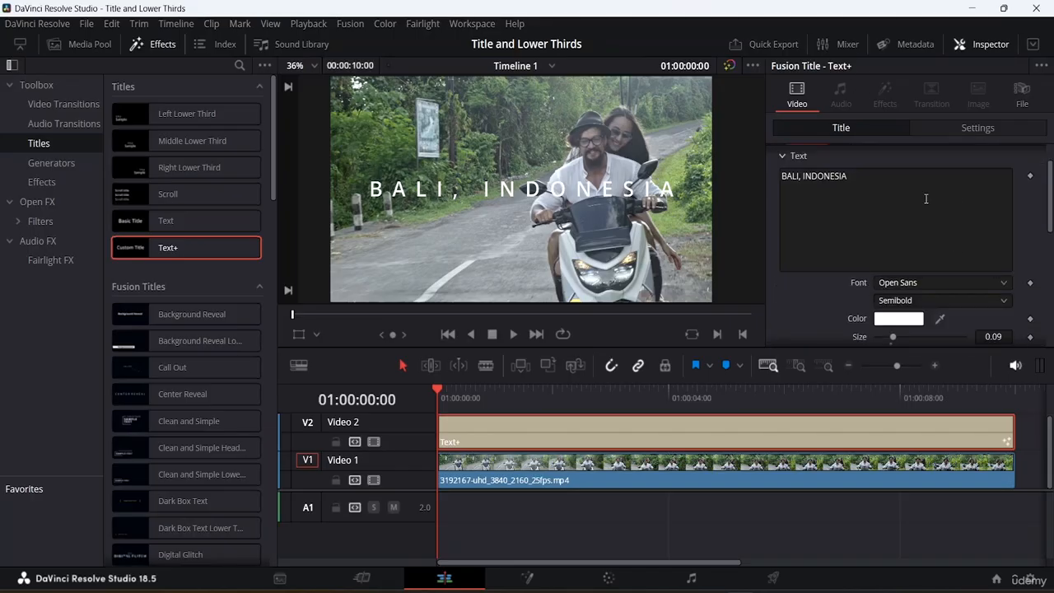
scroll(927, 198, down, 2)
scroll(926, 198, up, 2)
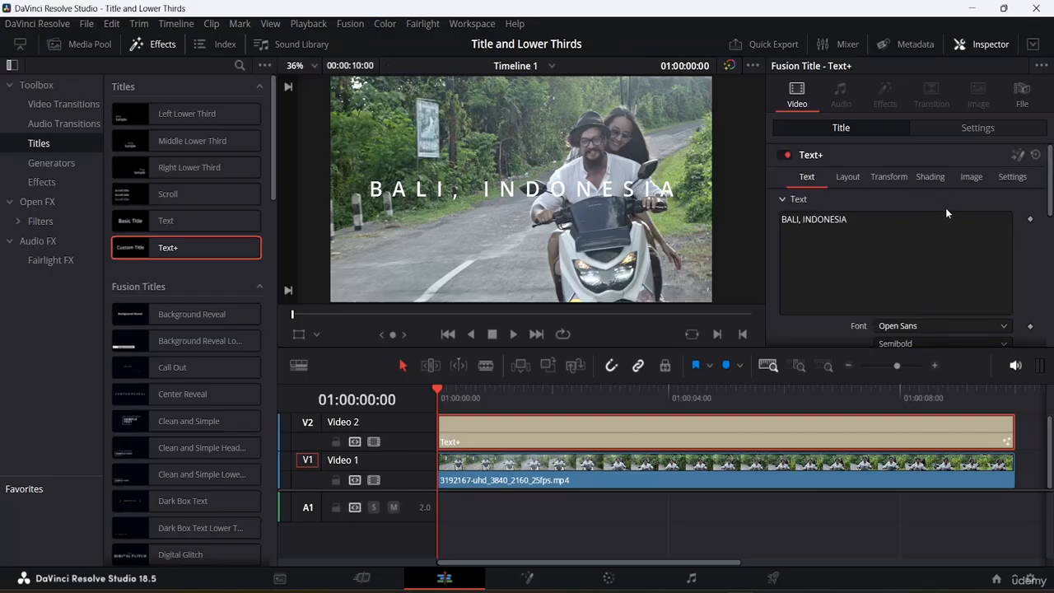
click(811, 157)
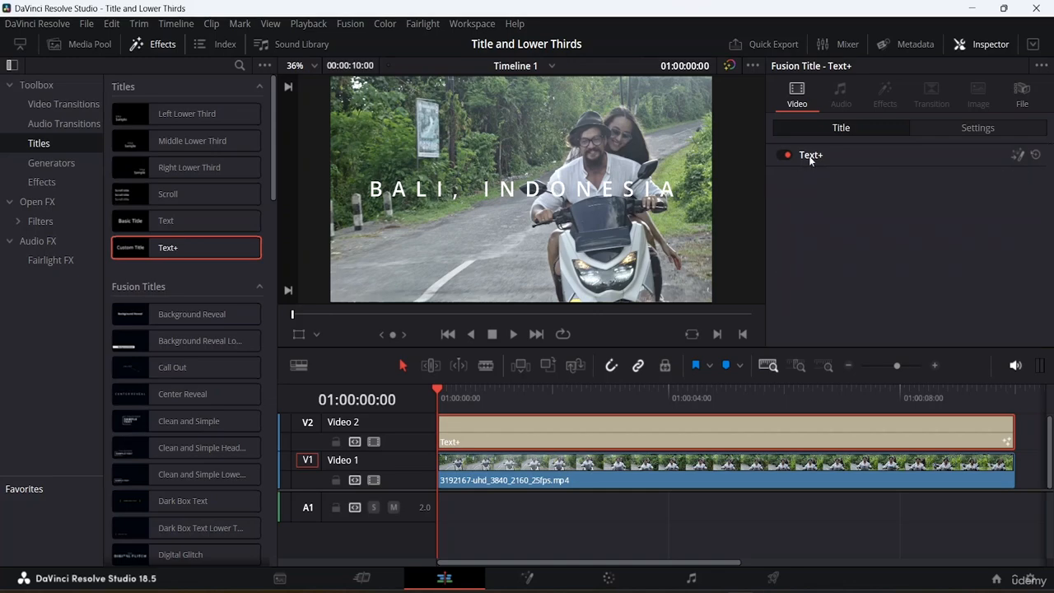
click(584, 471)
click(587, 428)
click(818, 155)
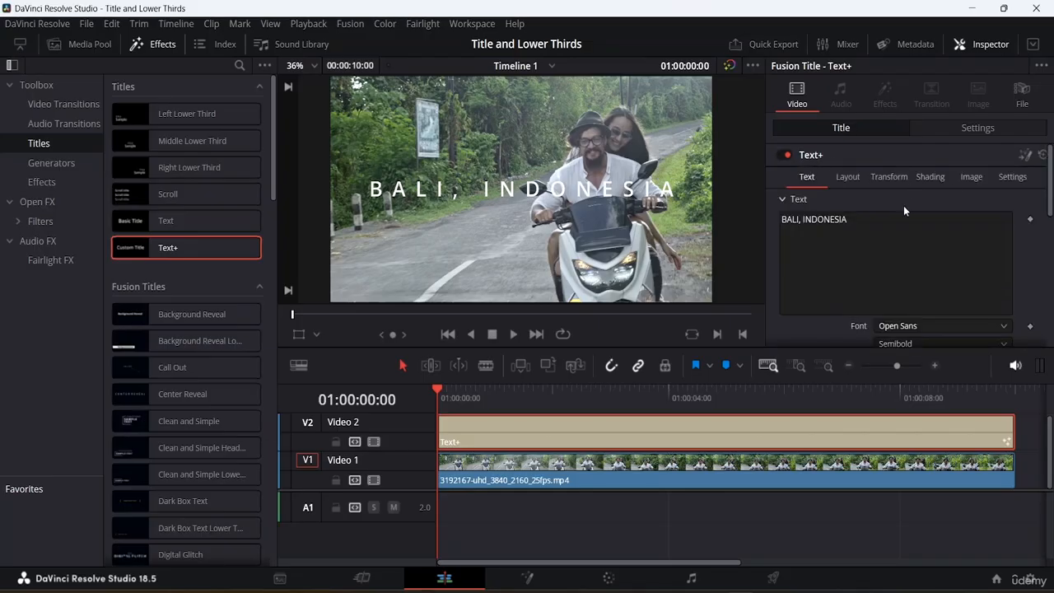
Step: Try the MS Gothic font on the title and check which styles it offers
scroll(894, 226, down, 3)
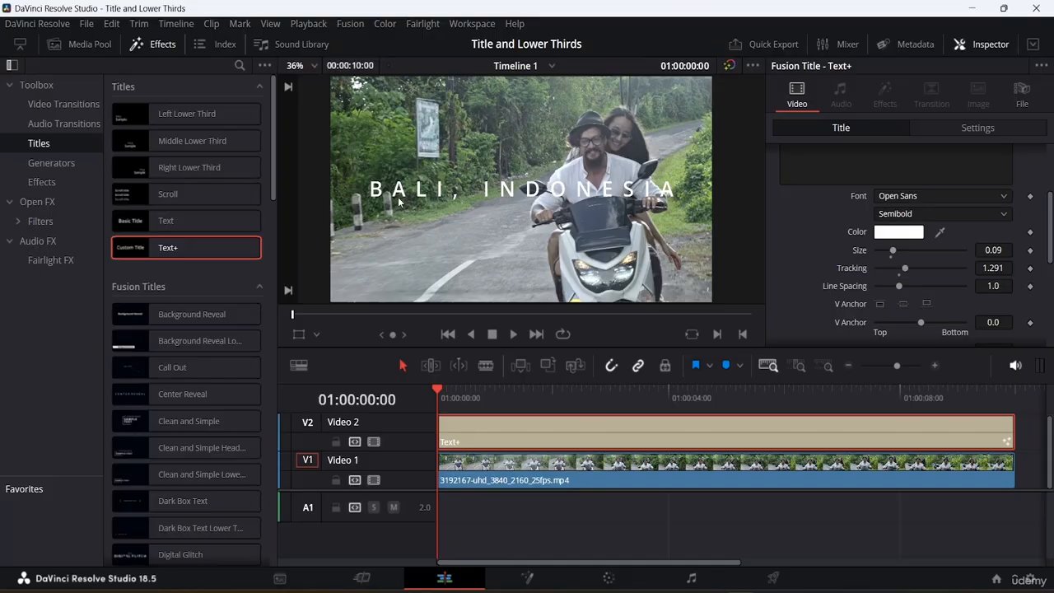
click(995, 198)
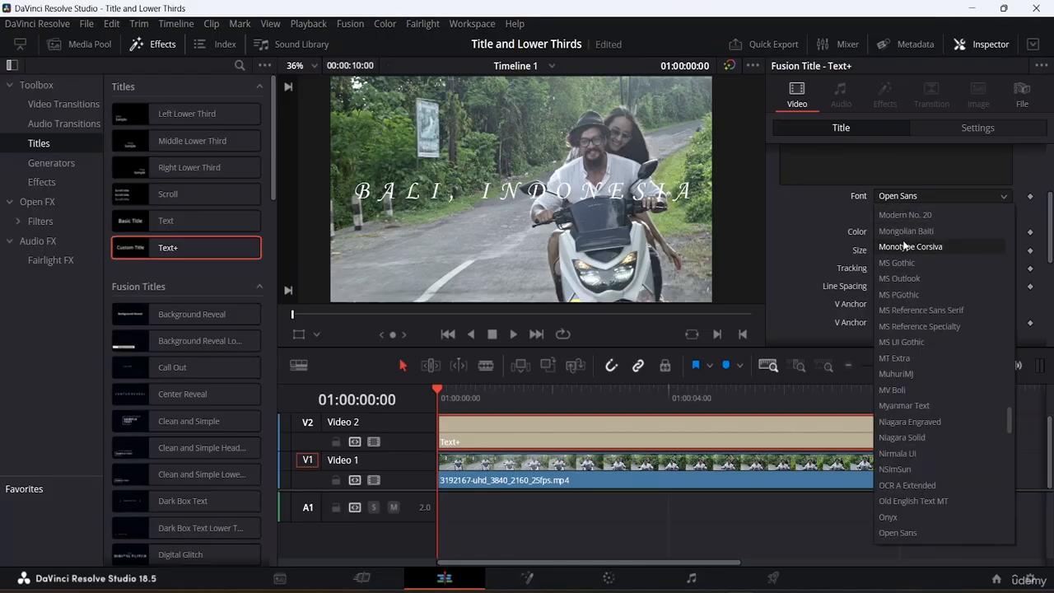
click(902, 262)
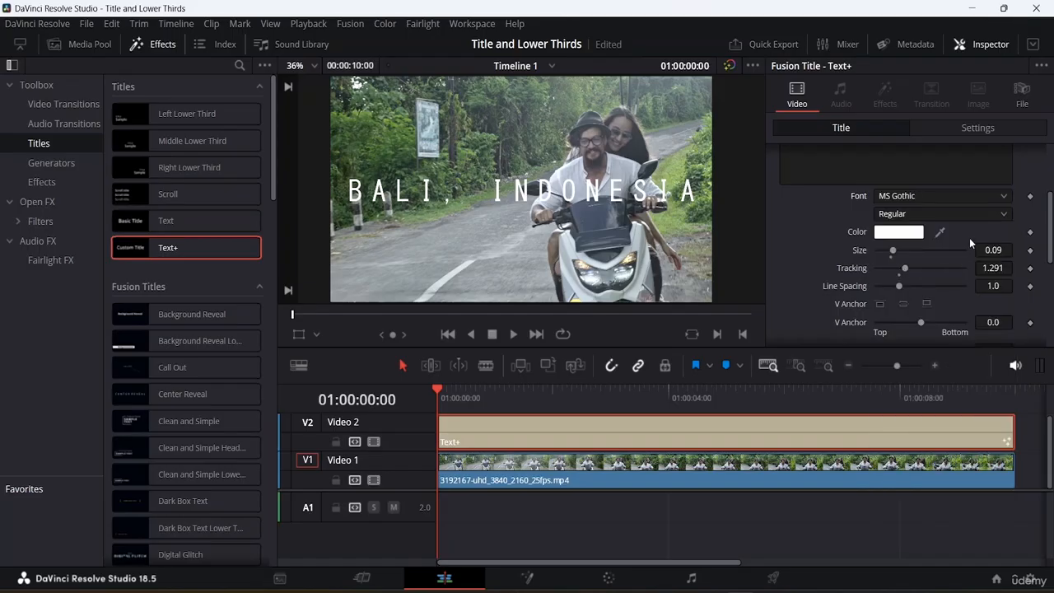
click(999, 216)
click(947, 233)
click(949, 216)
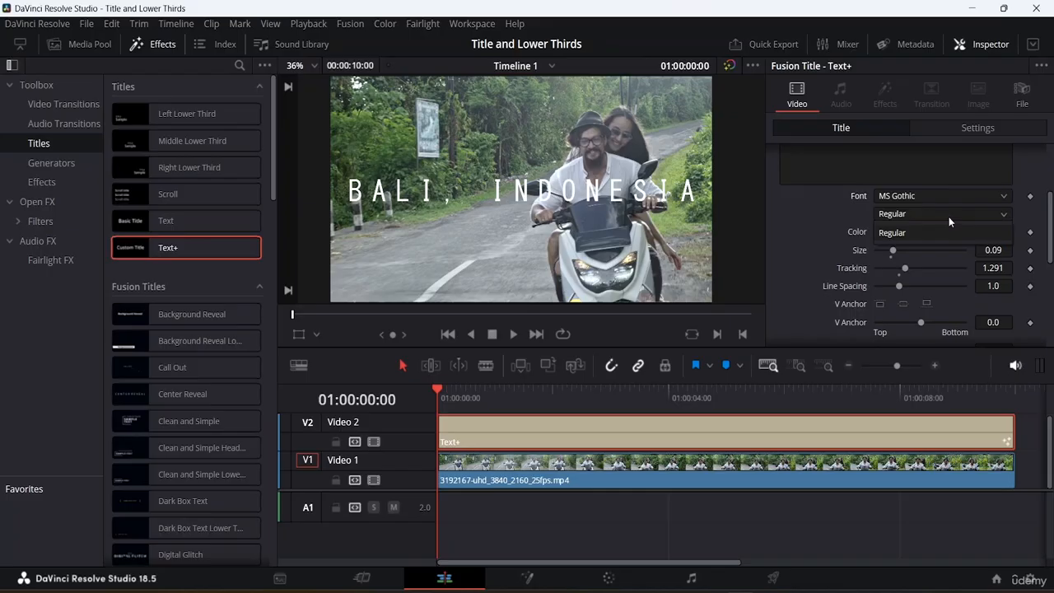
click(944, 211)
Step: Set the title's font to Onyx
click(961, 197)
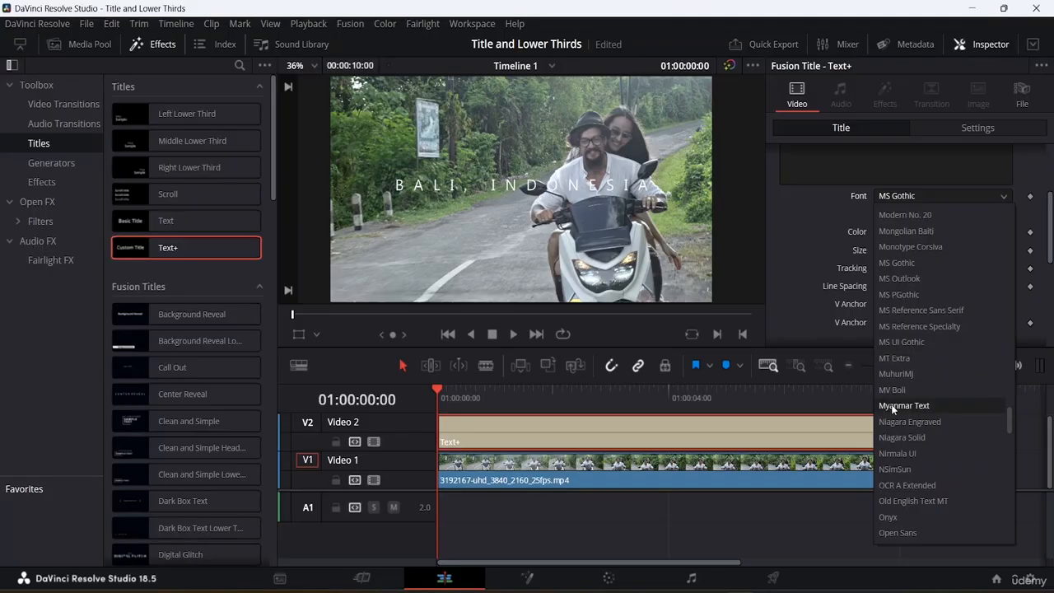
scroll(926, 423, down, 4)
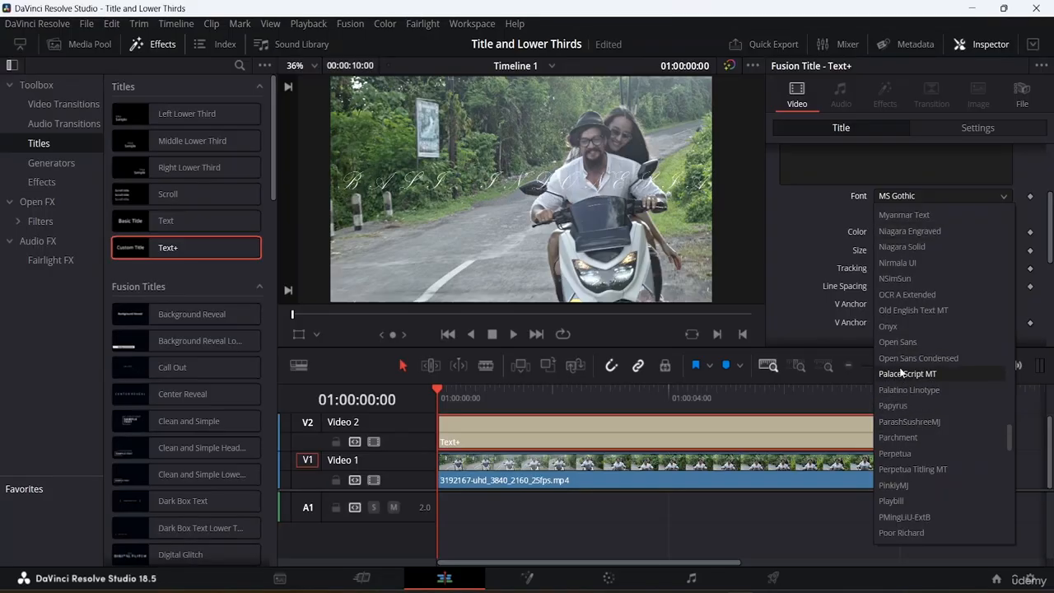
click(898, 326)
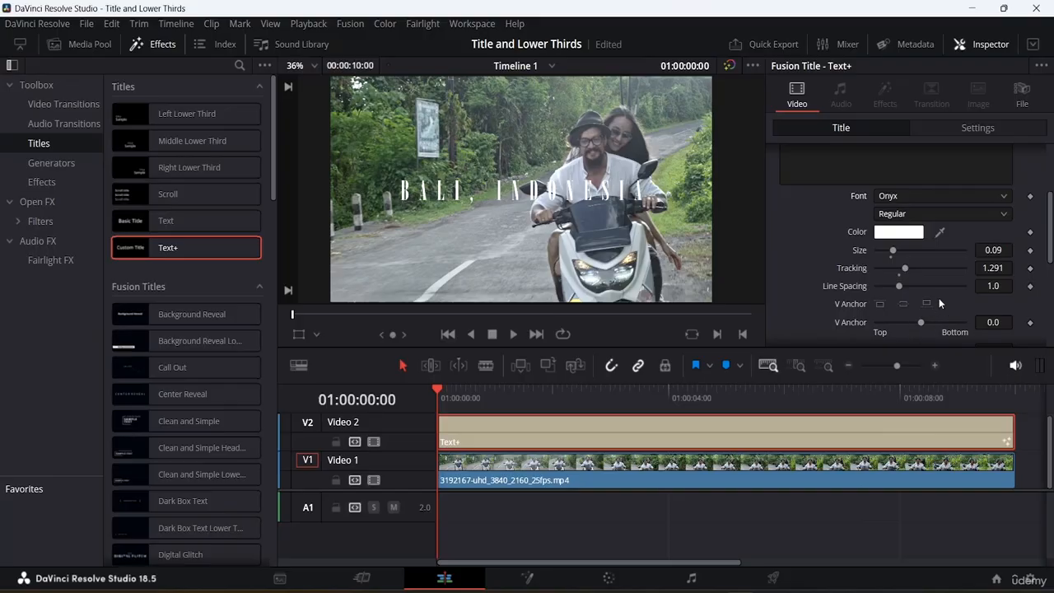
Step: Set the title's text color to black (#000000) and save the project
click(903, 234)
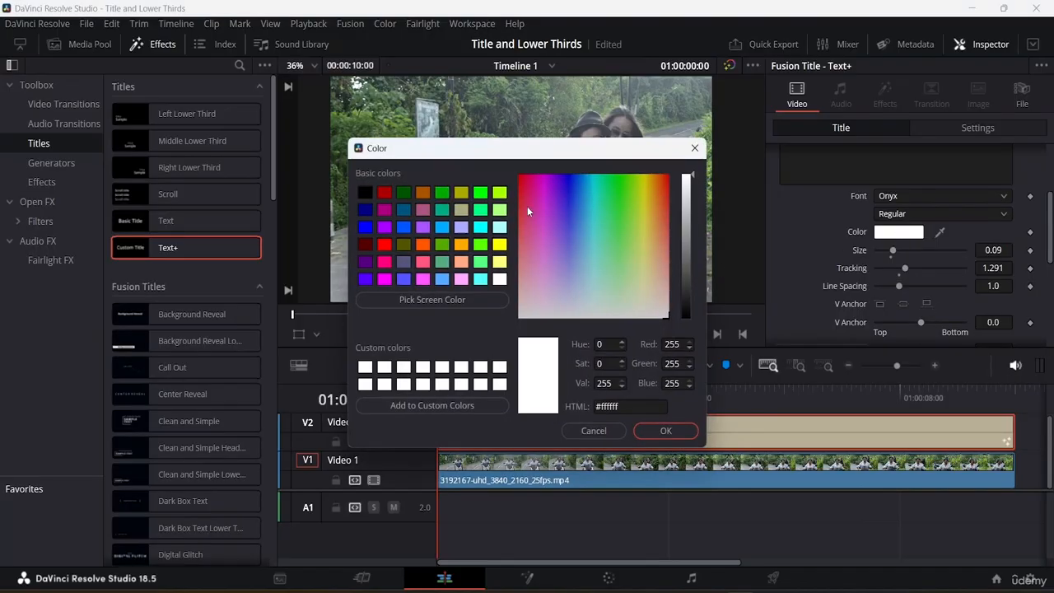
click(365, 195)
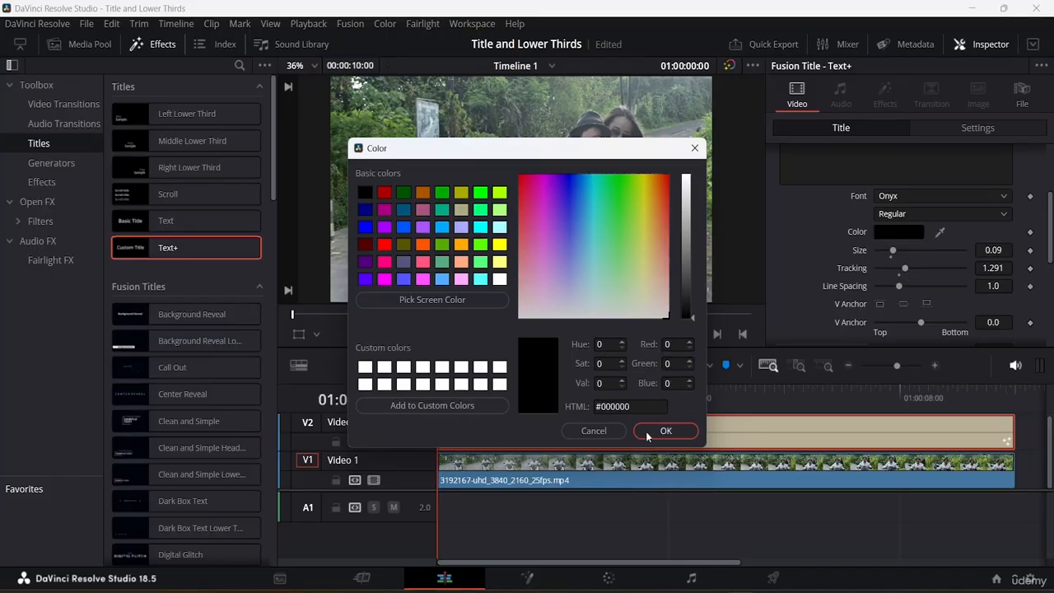
click(669, 431)
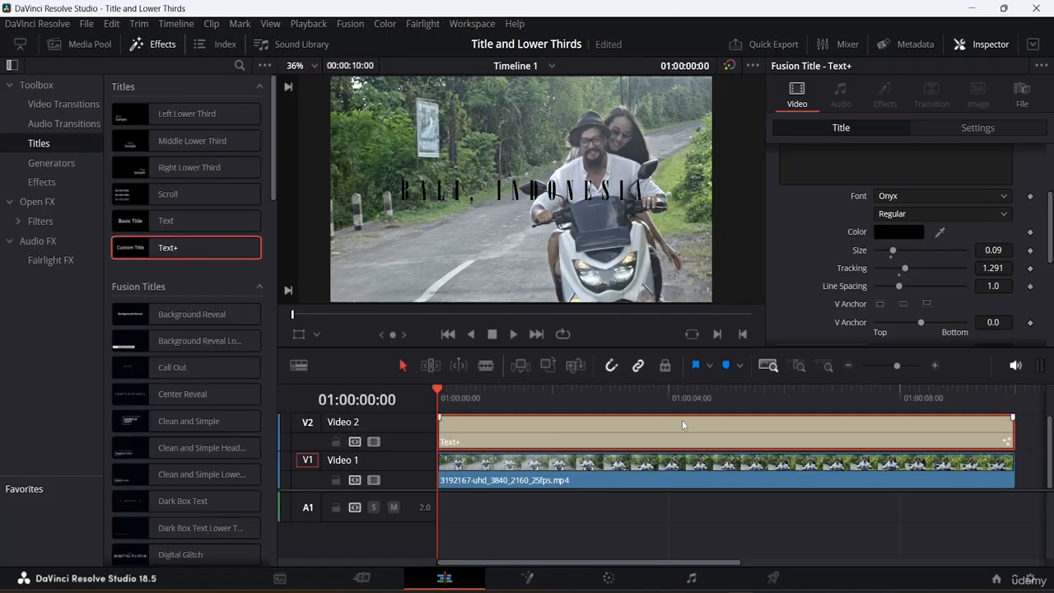
key(ctrl+s)
Step: Increase the title's size to about 0.1417 and split the text into two lines, BALI and INDONESIA, without the comma
drag(894, 252, 903, 254)
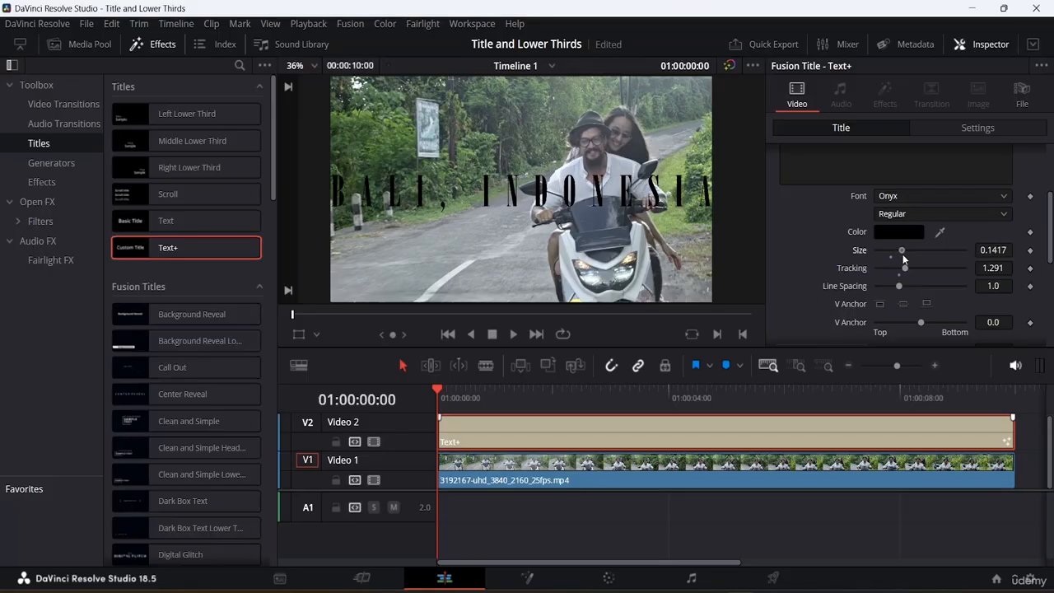
scroll(971, 214, up, 3)
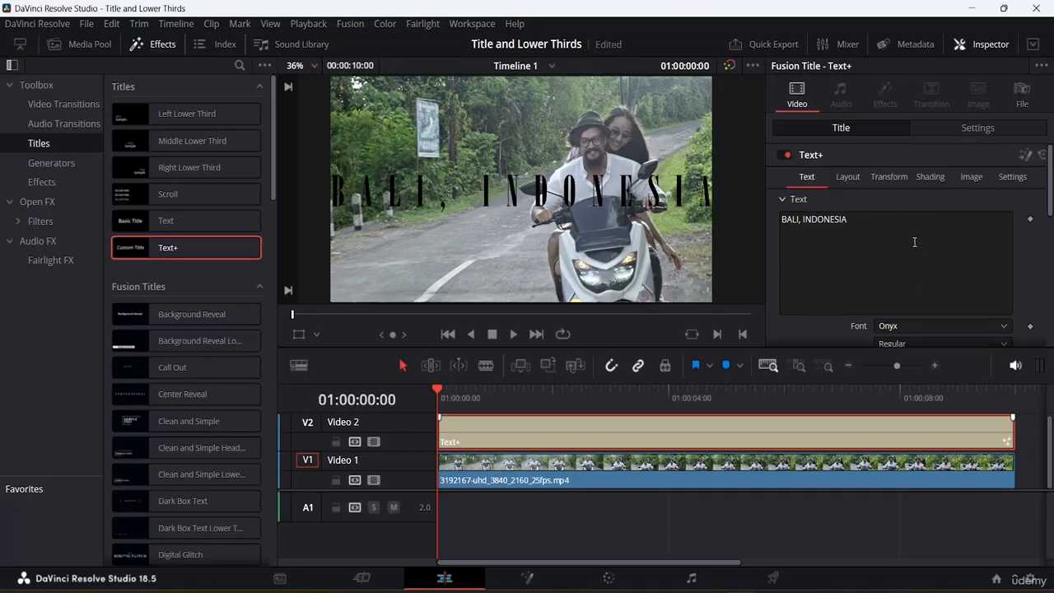
click(803, 219)
key(BackSpace)
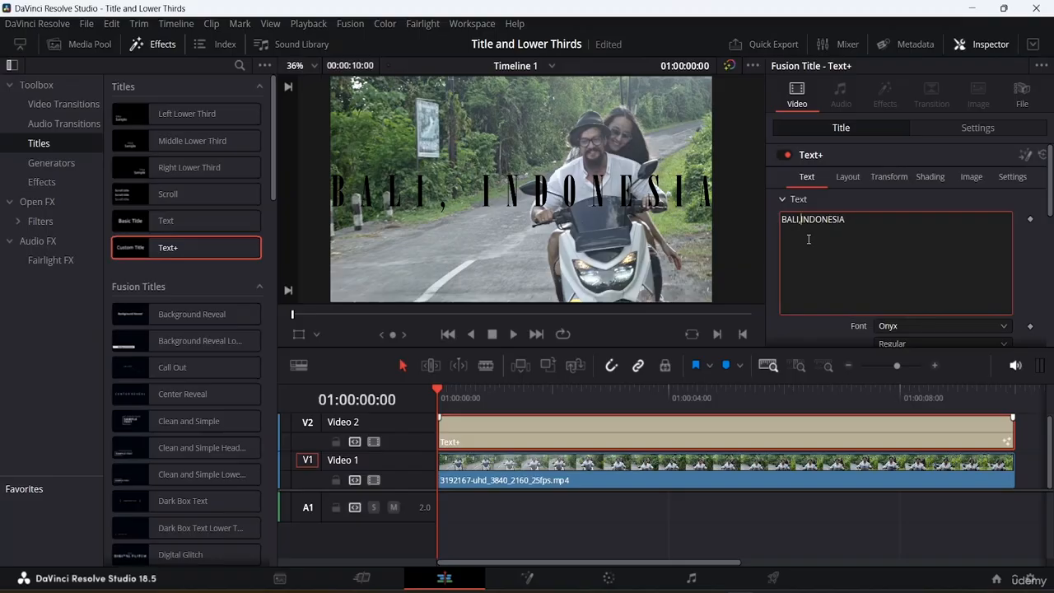
key(BackSpace)
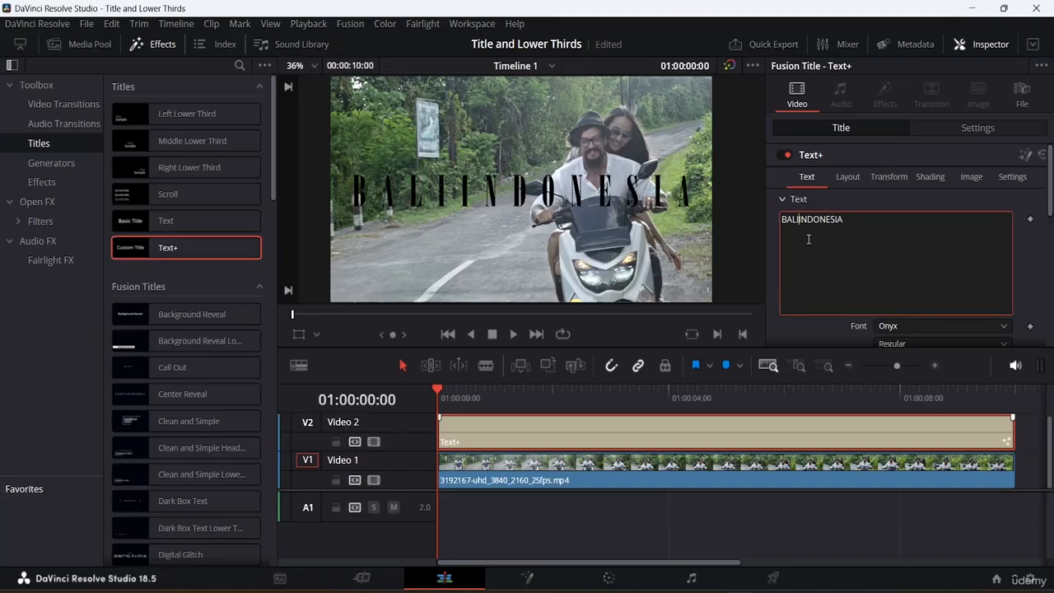
key(Return)
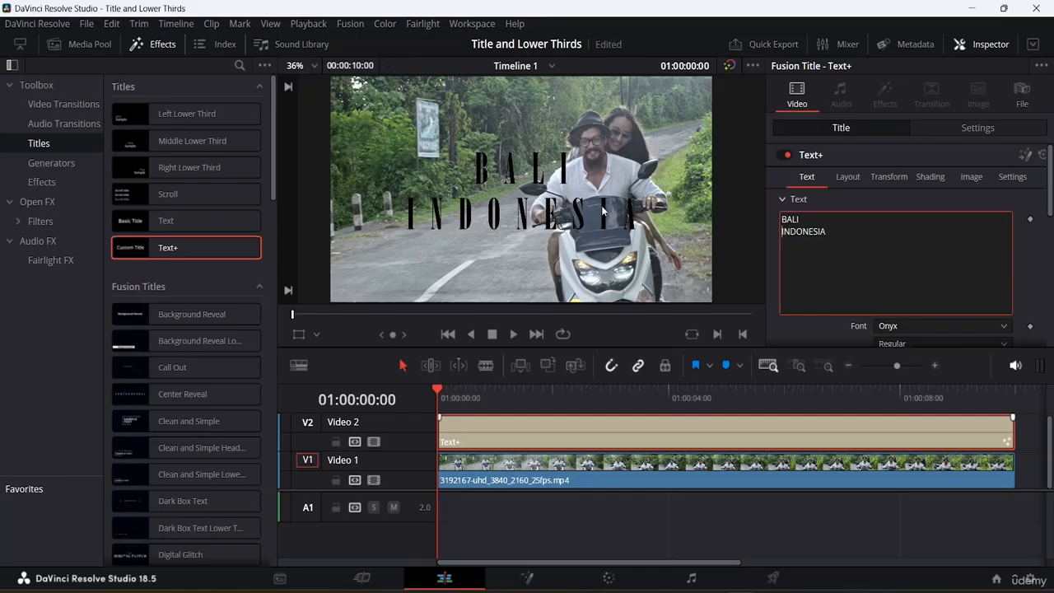
Step: Reduce the title's tracking to about 1.102 and its line spacing to about 0.976
scroll(961, 223, down, 5)
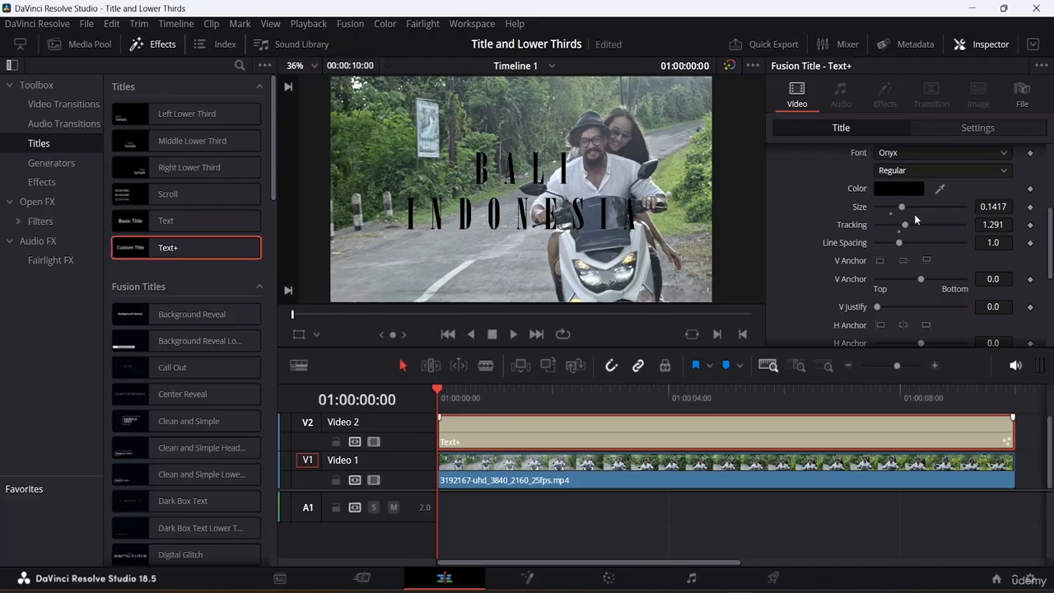
mouse_move(905, 225)
mouse_down()
mouse_move(890, 226)
mouse_move(899, 227)
mouse_up()
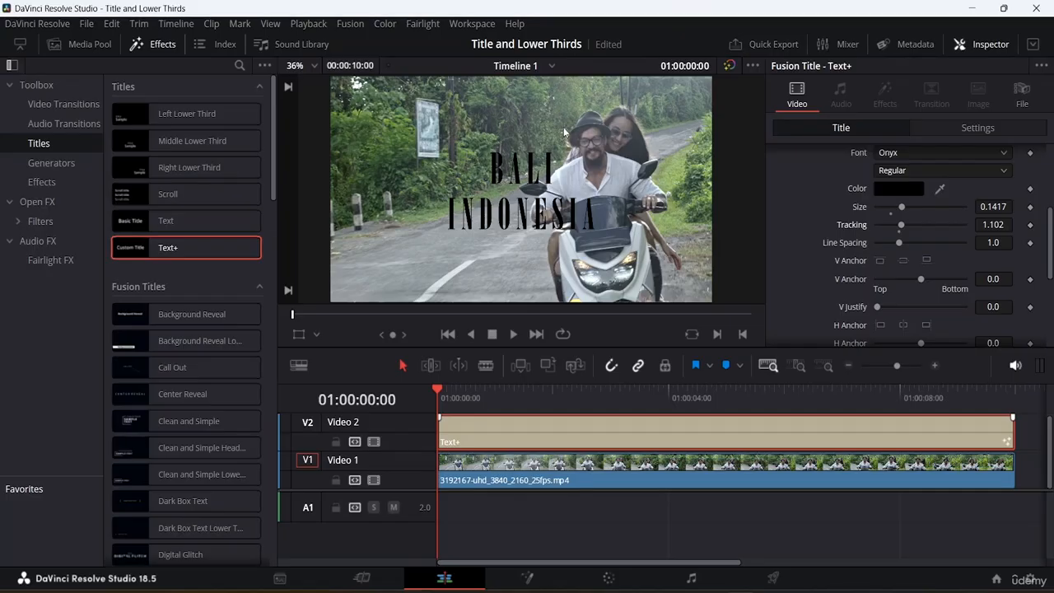
mouse_move(900, 245)
mouse_down()
mouse_move(909, 245)
mouse_move(888, 244)
mouse_move(899, 250)
mouse_up()
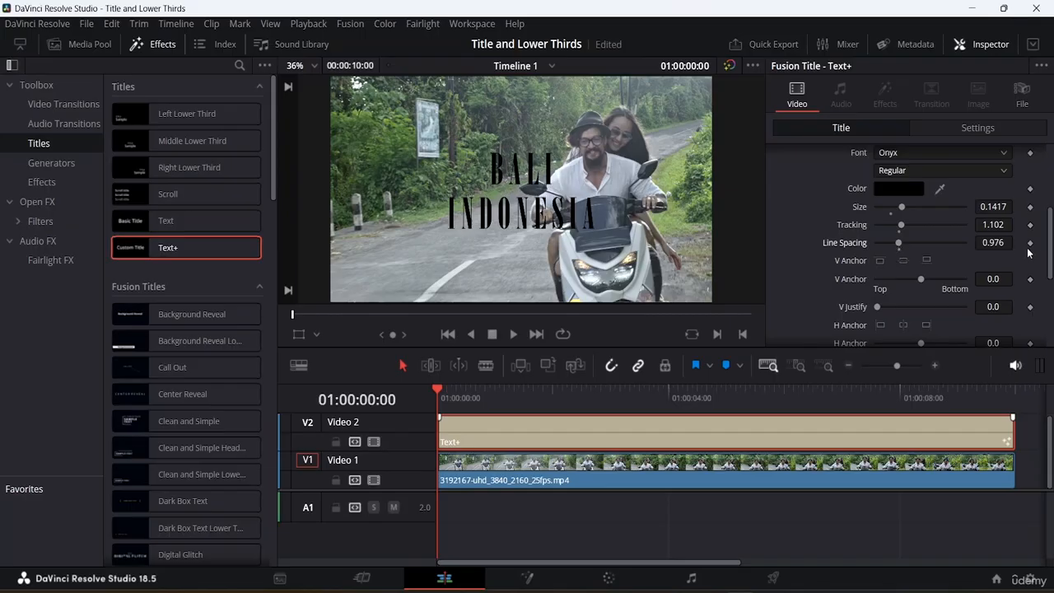
Step: Try the top and bottom vertical anchors on the title, returning it to the center anchor after each
click(880, 261)
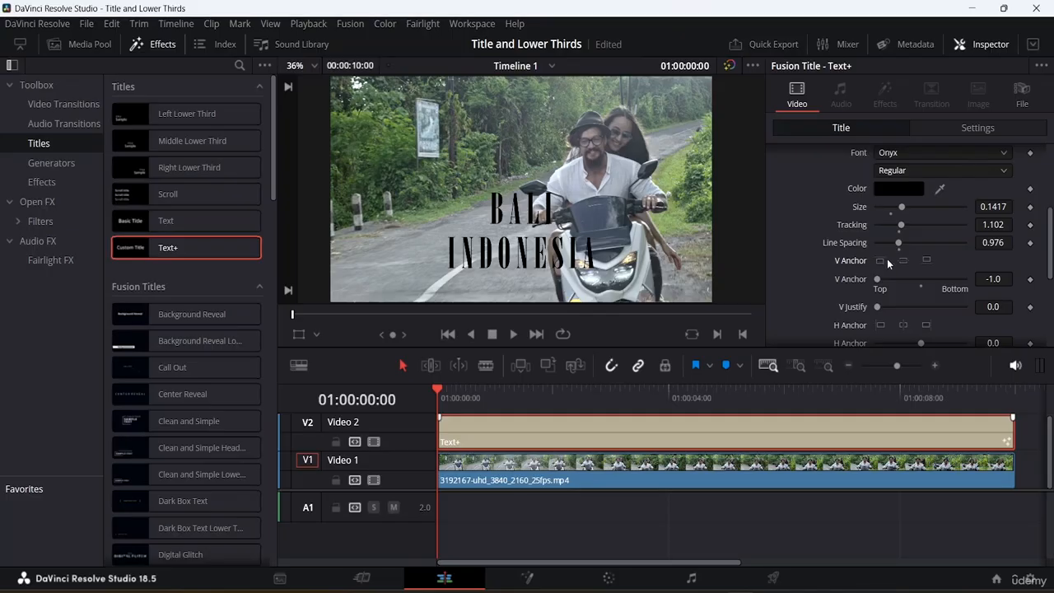
click(904, 261)
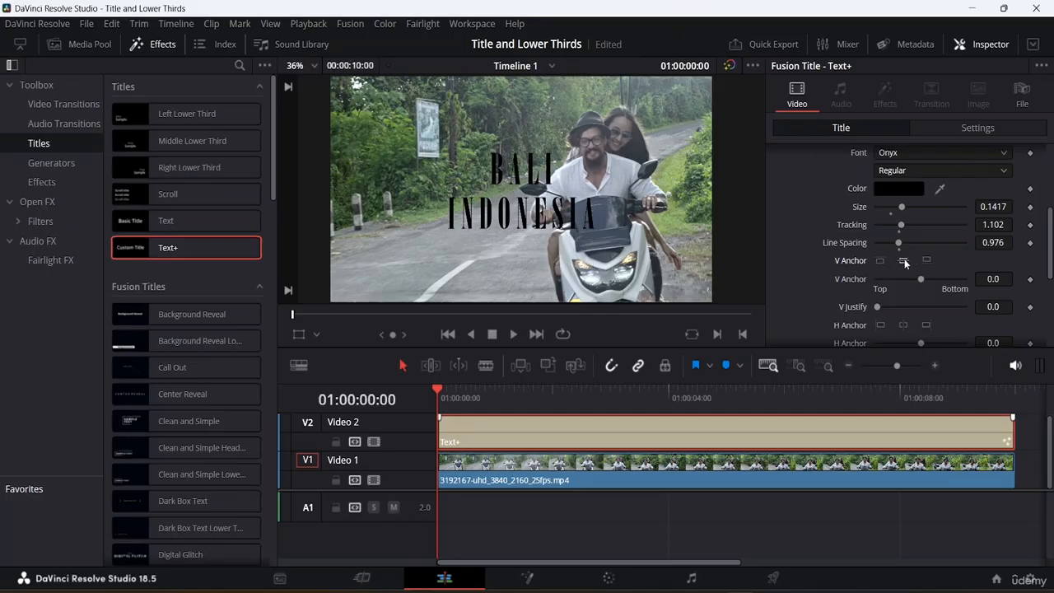
click(926, 260)
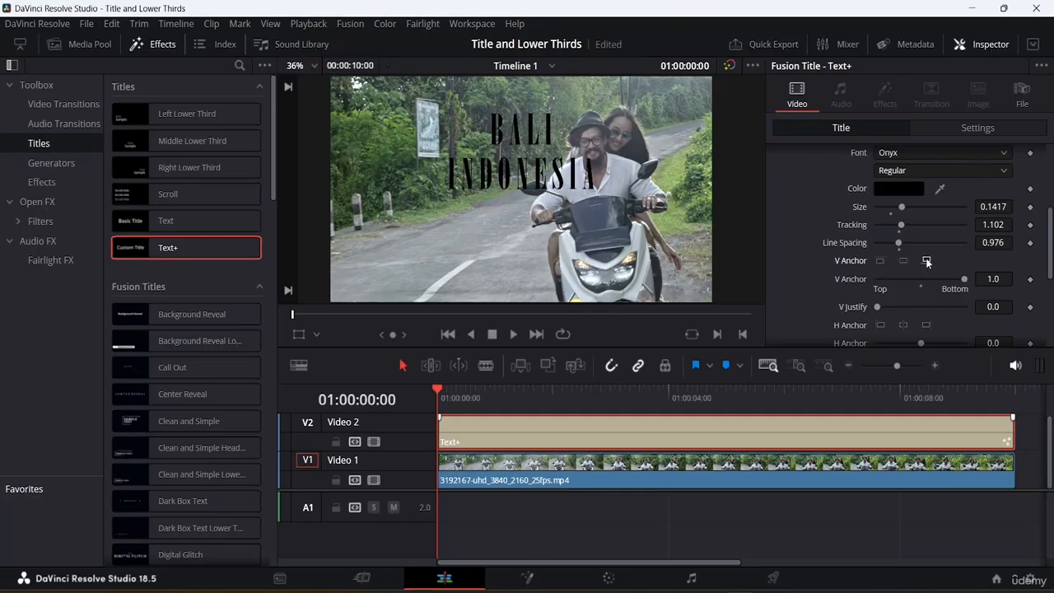
click(905, 261)
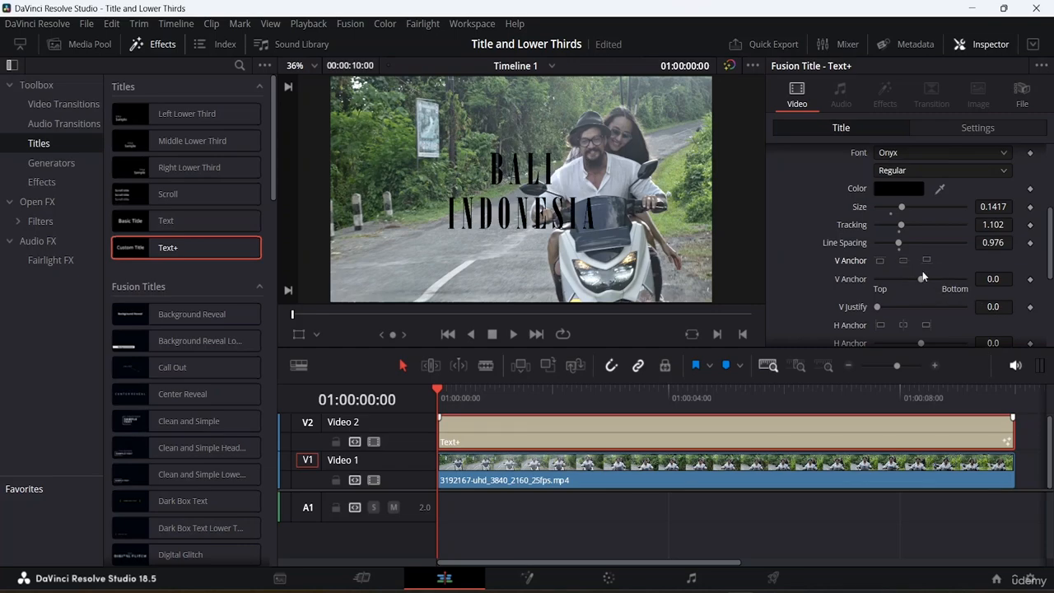
Step: Set the title's vertical anchor to -1.0 at the top end and try adjusting its vertical justification
drag(921, 277, 846, 302)
scroll(893, 264, down, 3)
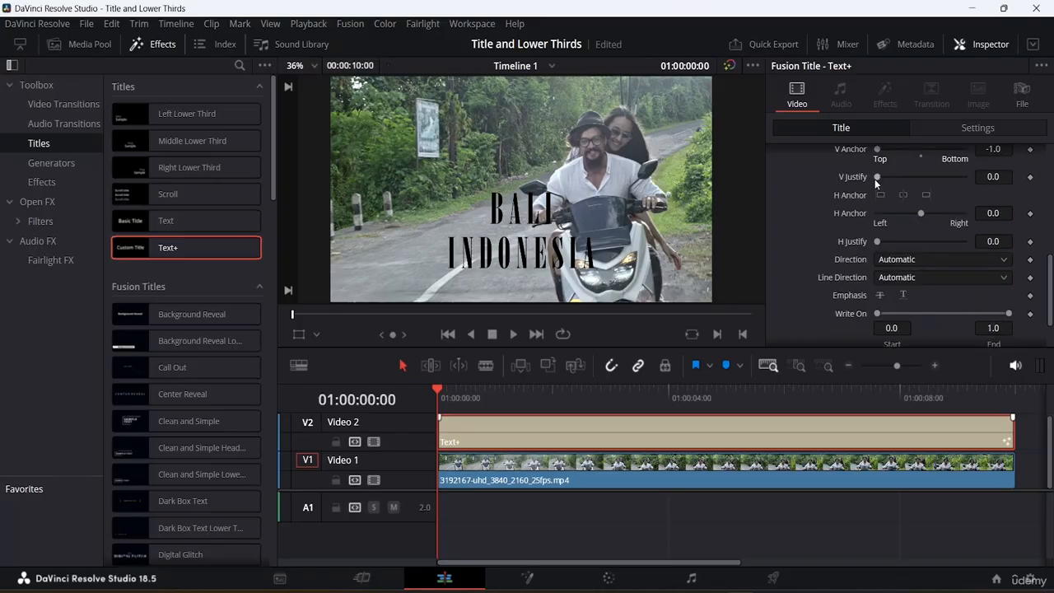
mouse_move(877, 176)
mouse_down()
mouse_move(936, 176)
mouse_move(889, 182)
mouse_up()
scroll(935, 202, down, 1)
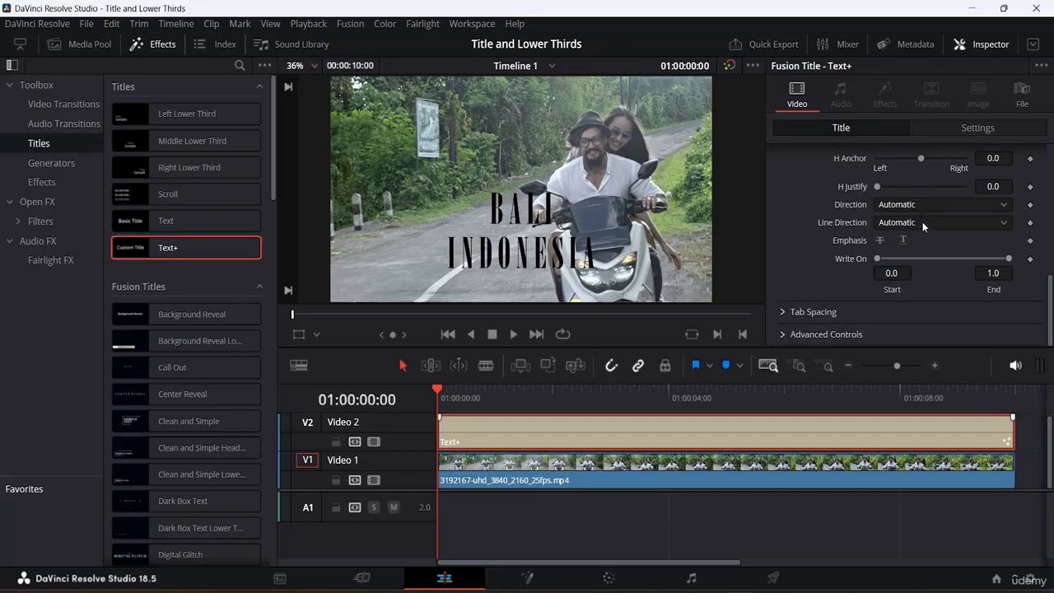
Step: Set the title's horizontal justification to about 0.008
scroll(923, 222, up, 4)
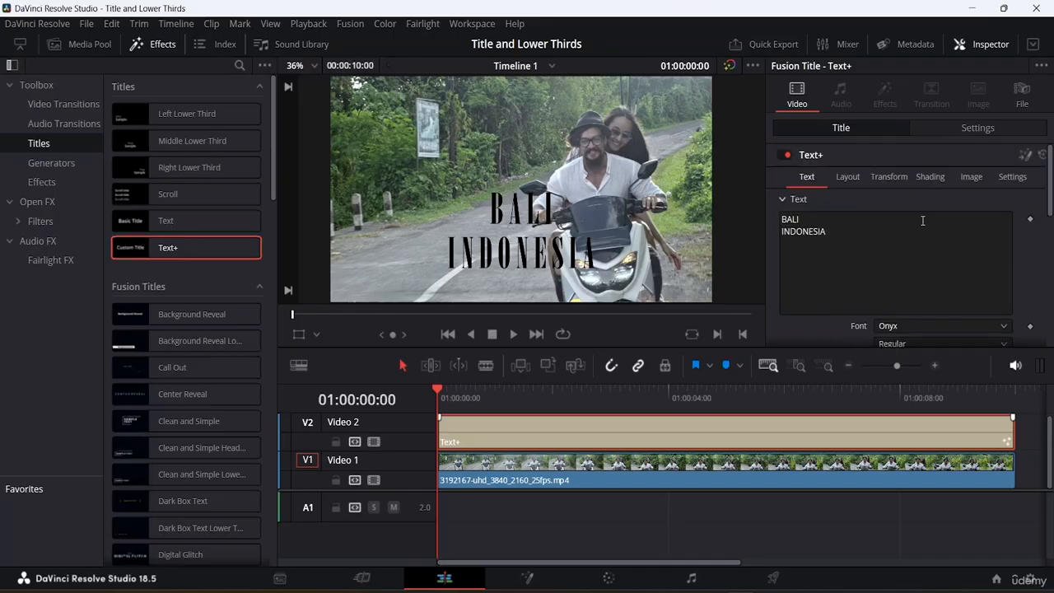
scroll(922, 221, down, 5)
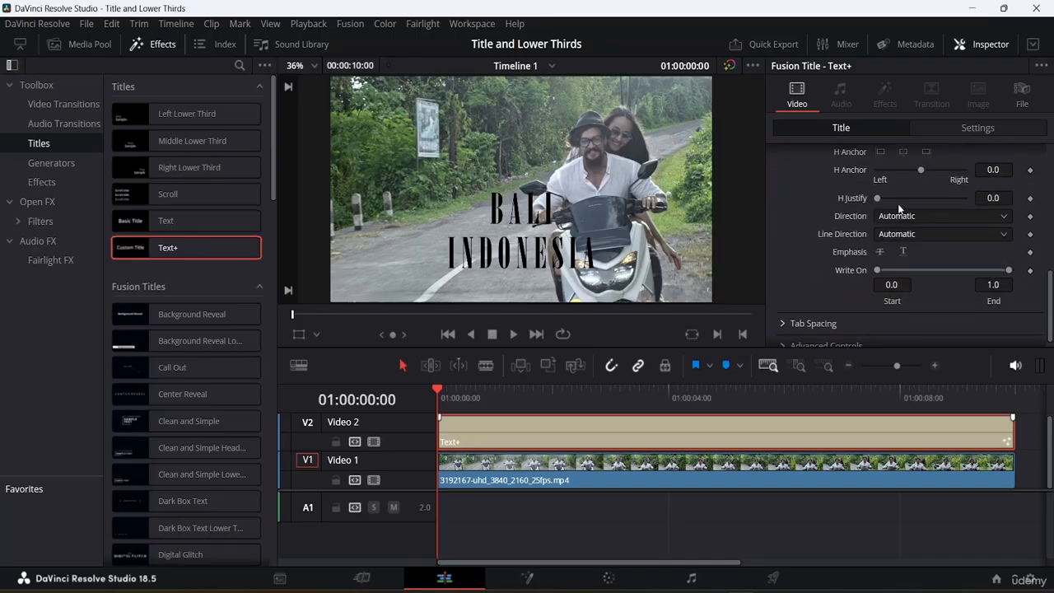
mouse_move(878, 198)
mouse_down()
mouse_move(926, 198)
mouse_move(851, 205)
mouse_move(879, 202)
mouse_up()
Step: Check the title's text direction options, keeping Automatic, and turn on the strikethrough and underline emphasis
click(992, 216)
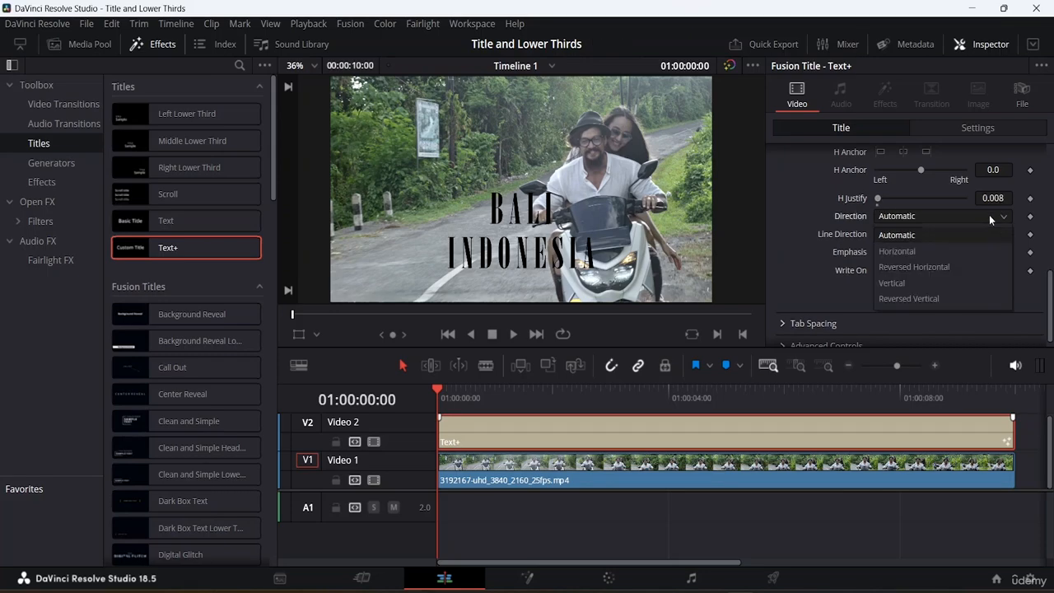
click(989, 216)
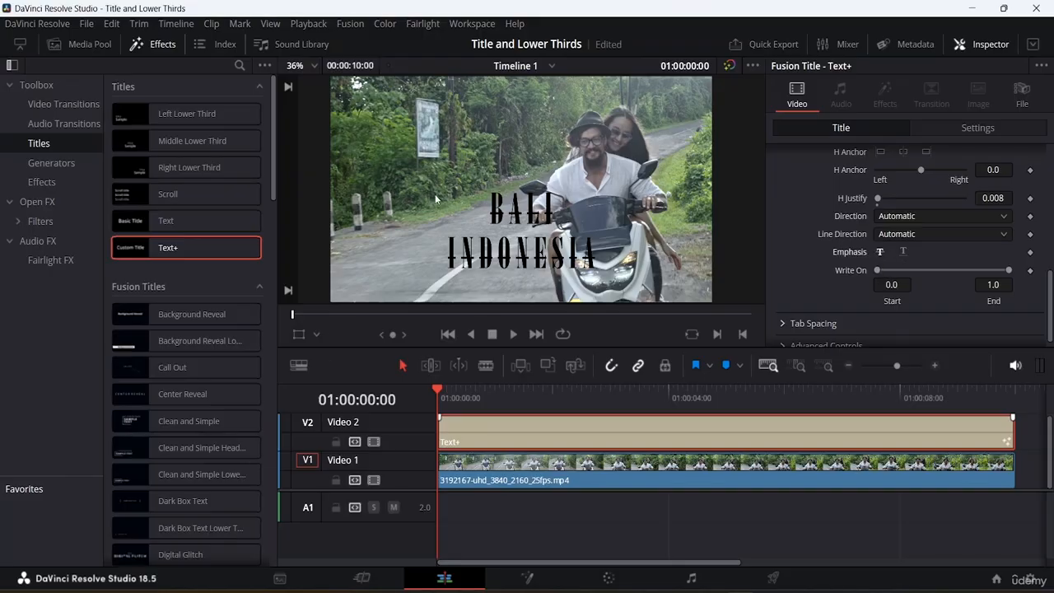
click(904, 252)
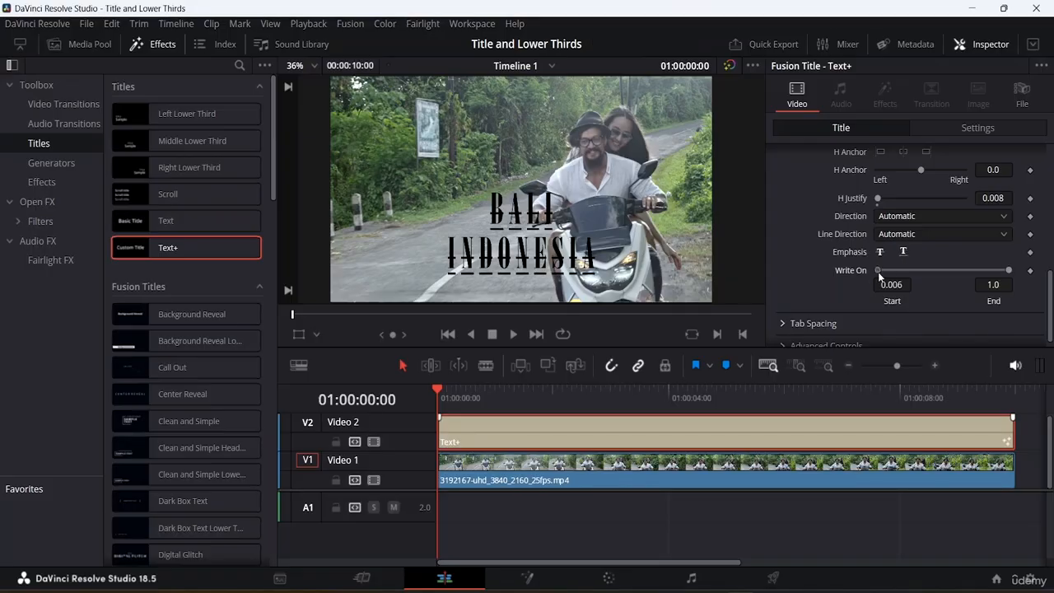
Step: Try the title's Write On range, restoring start 0.0 and end 1.0, and play a preview before returning to the timeline start
drag(879, 271, 854, 273)
click(994, 284)
key(Return)
key(space)
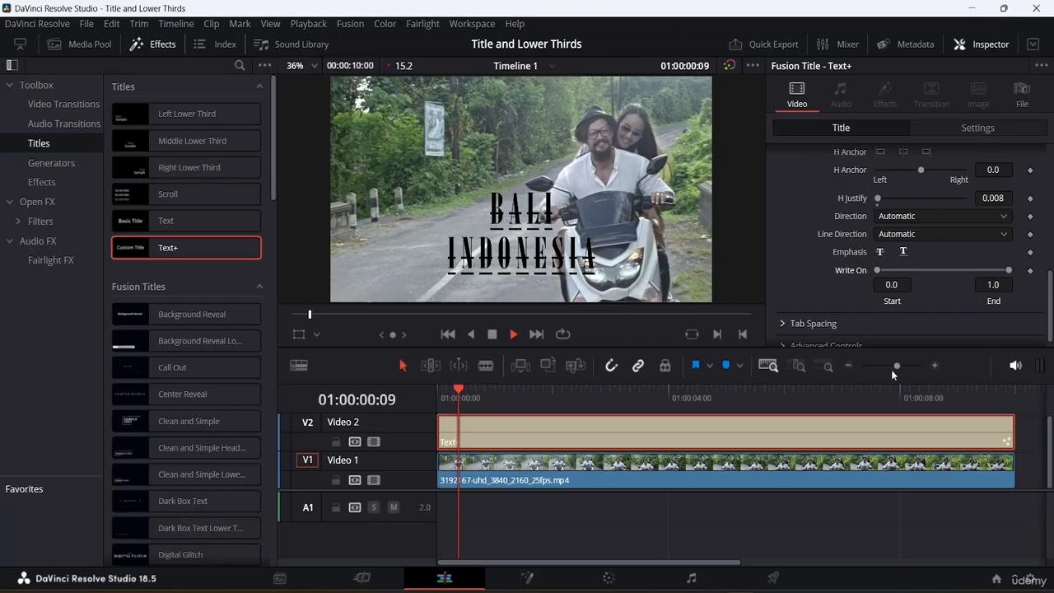
key(space)
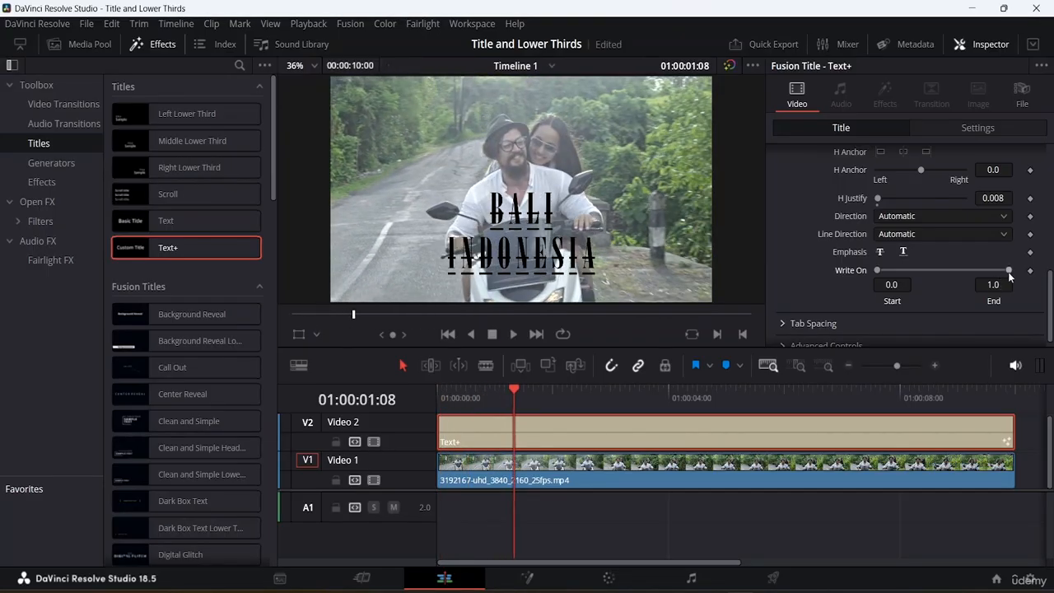
mouse_move(1008, 270)
mouse_down()
mouse_move(968, 280)
mouse_move(863, 274)
mouse_move(1012, 277)
mouse_up()
drag(515, 390, 410, 400)
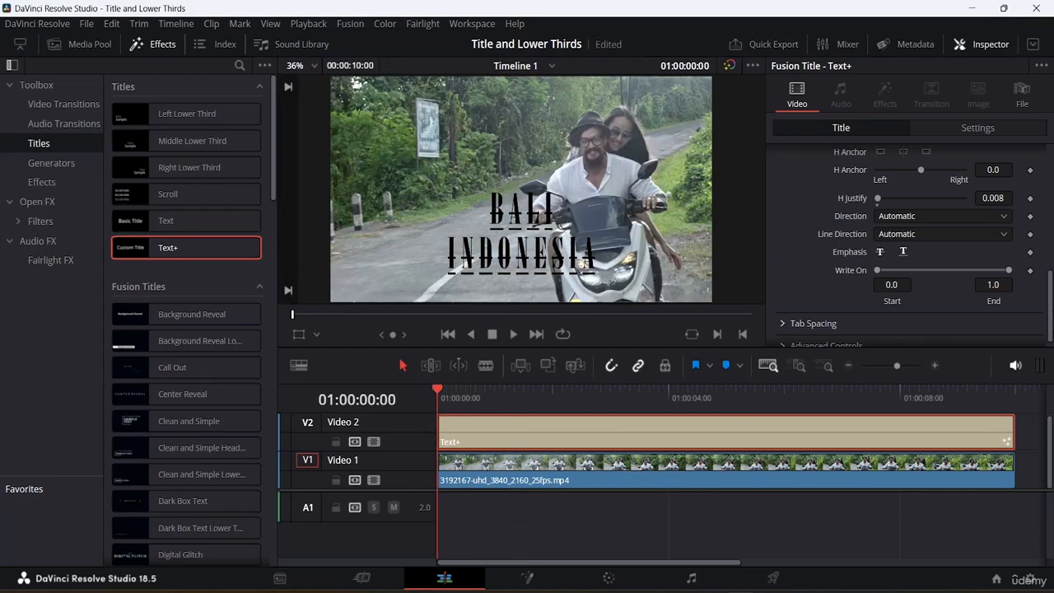
Step: Look over the title's layout settings and remove the strikethrough and underline emphasis from its text
scroll(937, 242, up, 3)
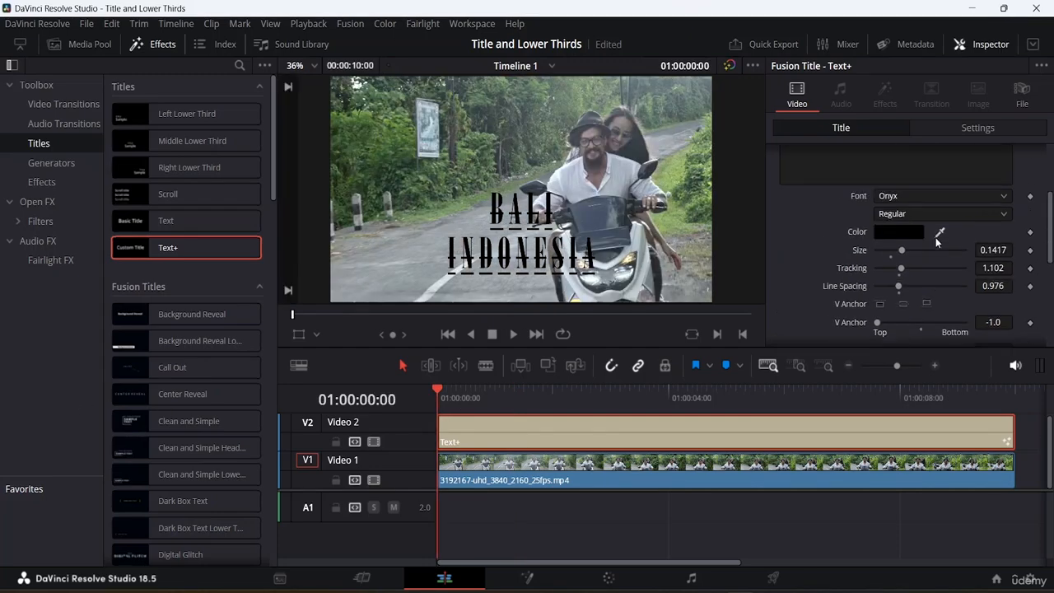
scroll(936, 242, up, 5)
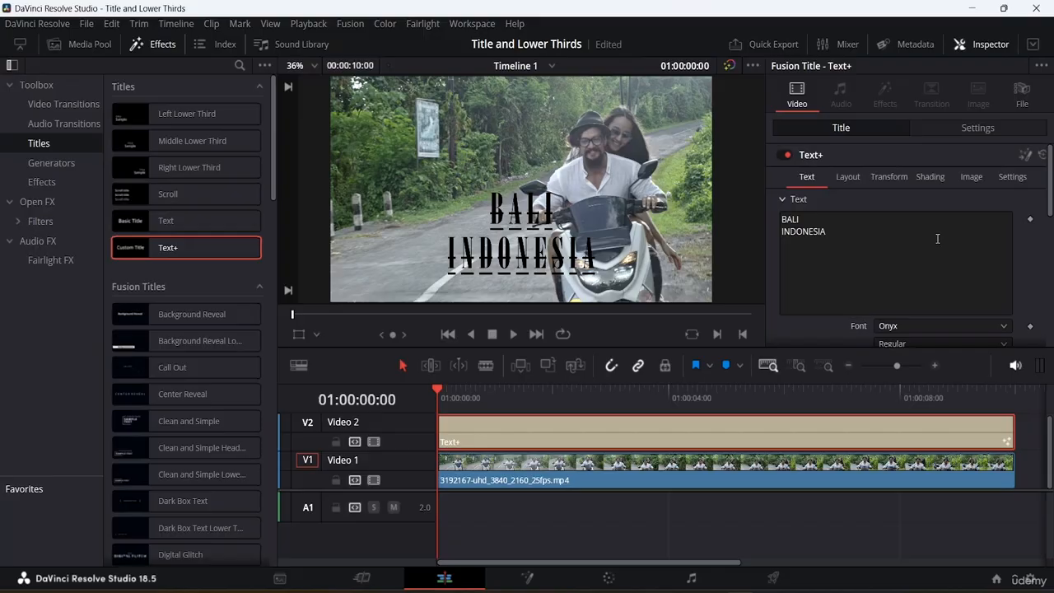
click(849, 179)
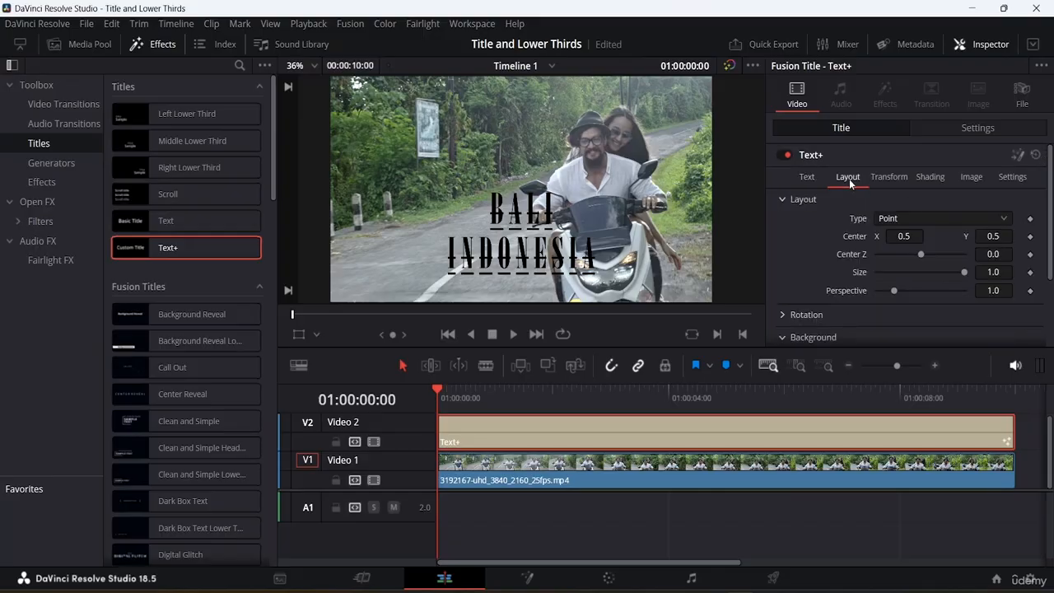
scroll(858, 196, down, 2)
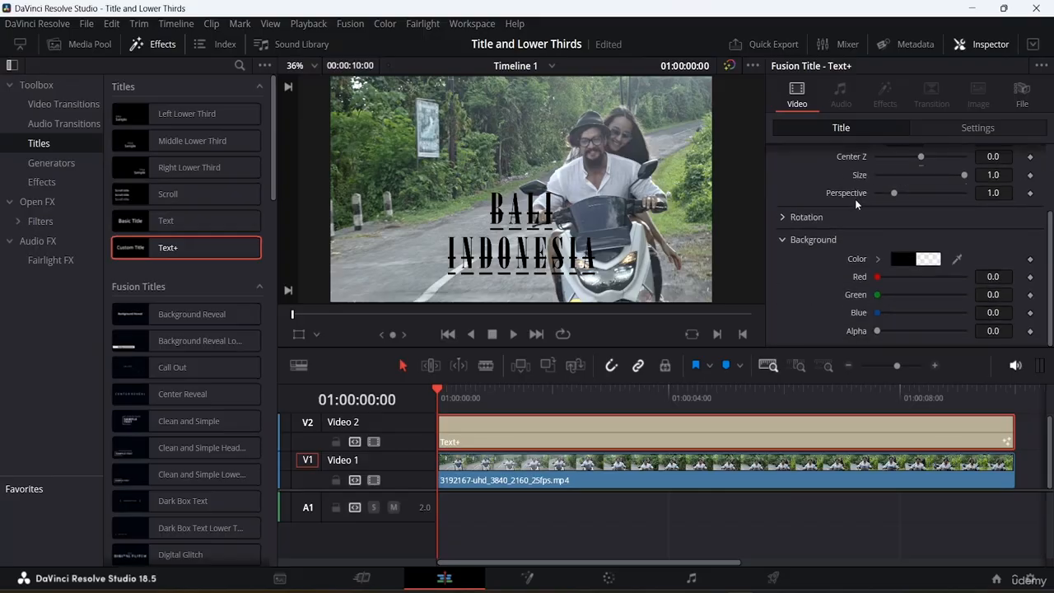
scroll(812, 205, up, 3)
click(813, 177)
scroll(838, 216, down, 3)
scroll(838, 216, down, 3)
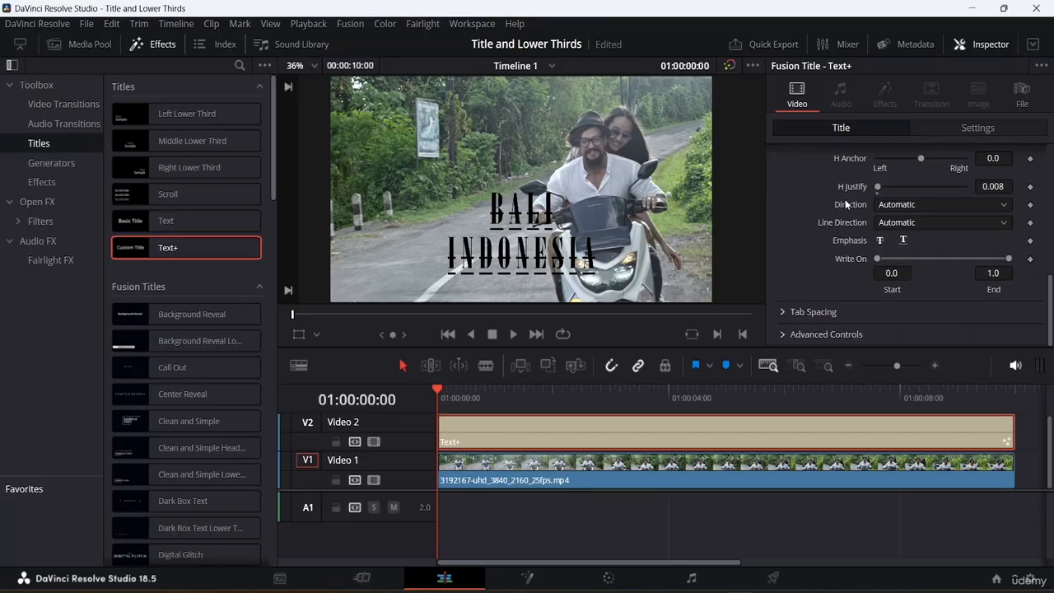
scroll(931, 260, up, 3)
scroll(906, 276, down, 3)
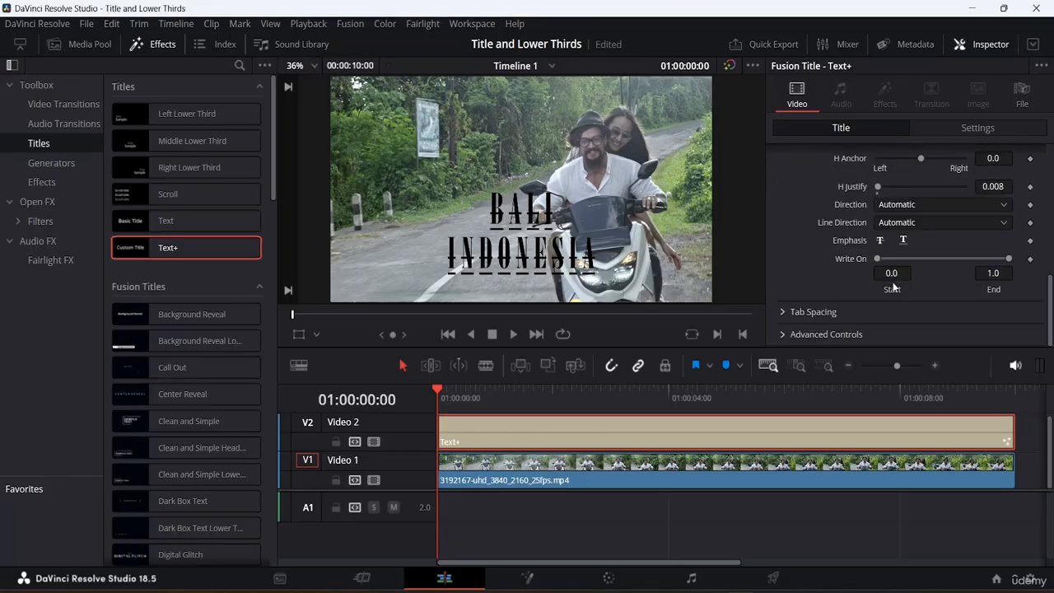
click(903, 241)
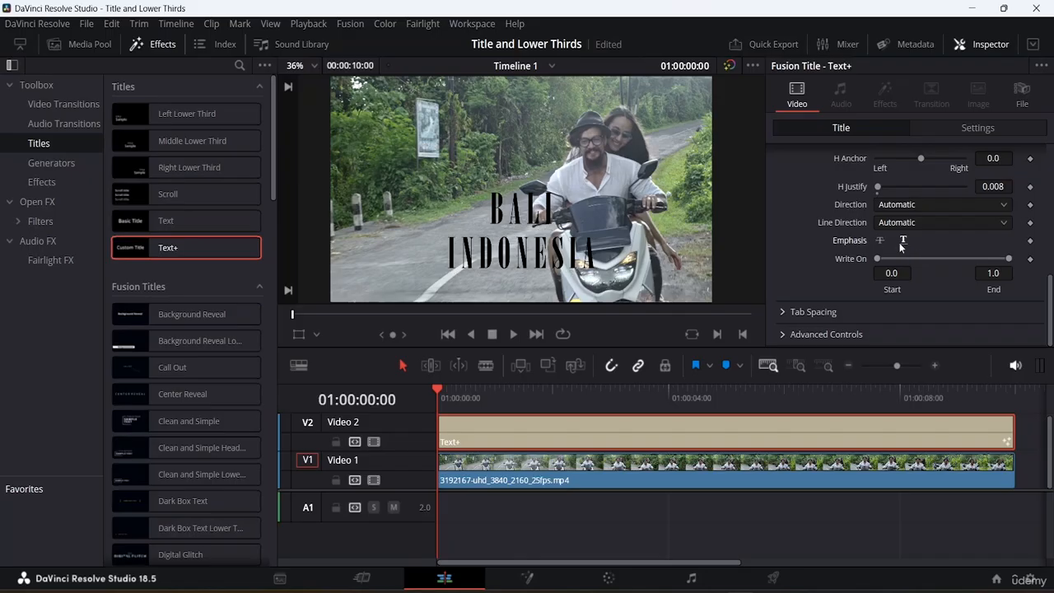
Step: Move the title to position X -413, Y -120 in its transform settings and play the clip to preview the placement
scroll(902, 245, up, 10)
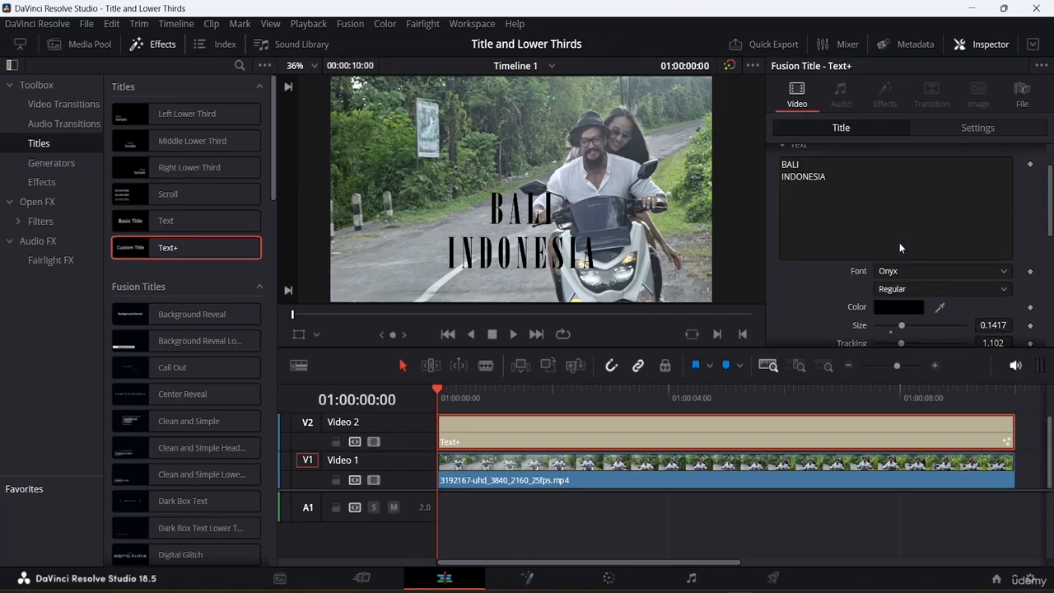
scroll(900, 242, up, 2)
click(957, 131)
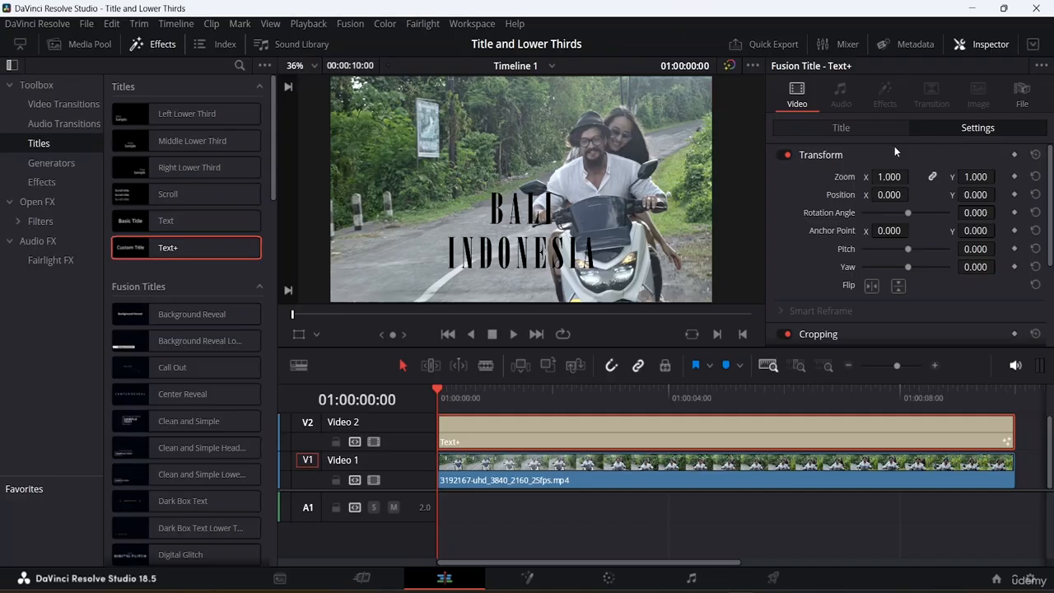
drag(898, 194, 923, 194)
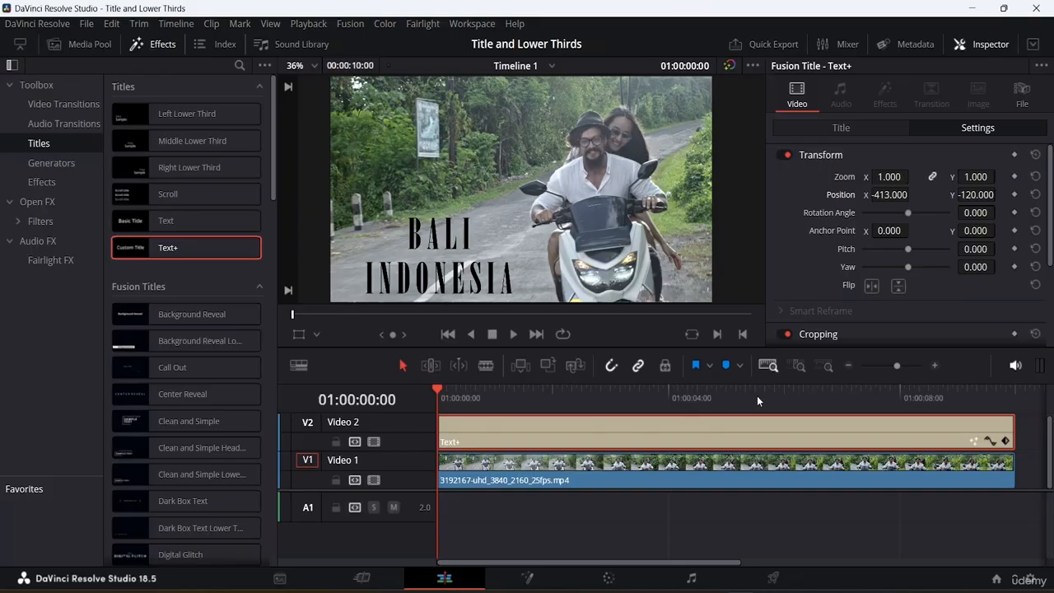
key(space)
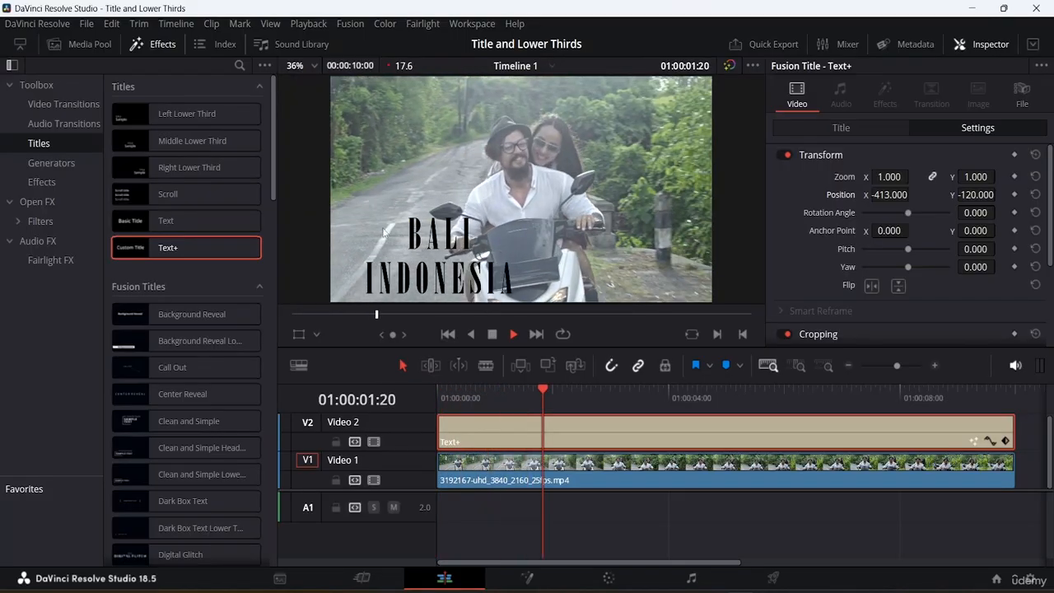
key(space)
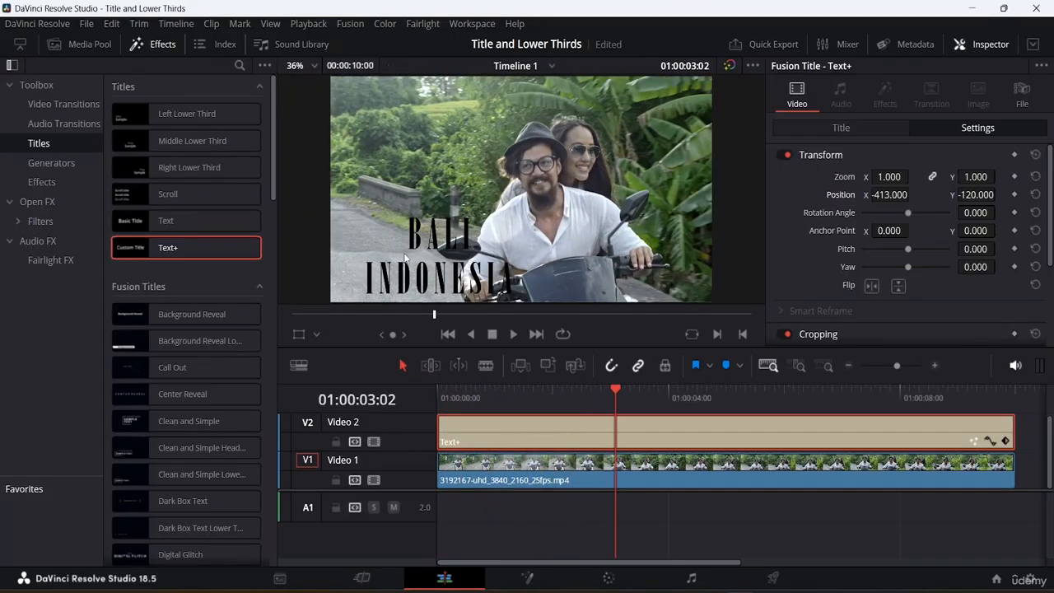
Step: Try shearing the title's characters to about X 0.32 and Y -0.67, and reset both shear values to 0
click(834, 127)
click(890, 177)
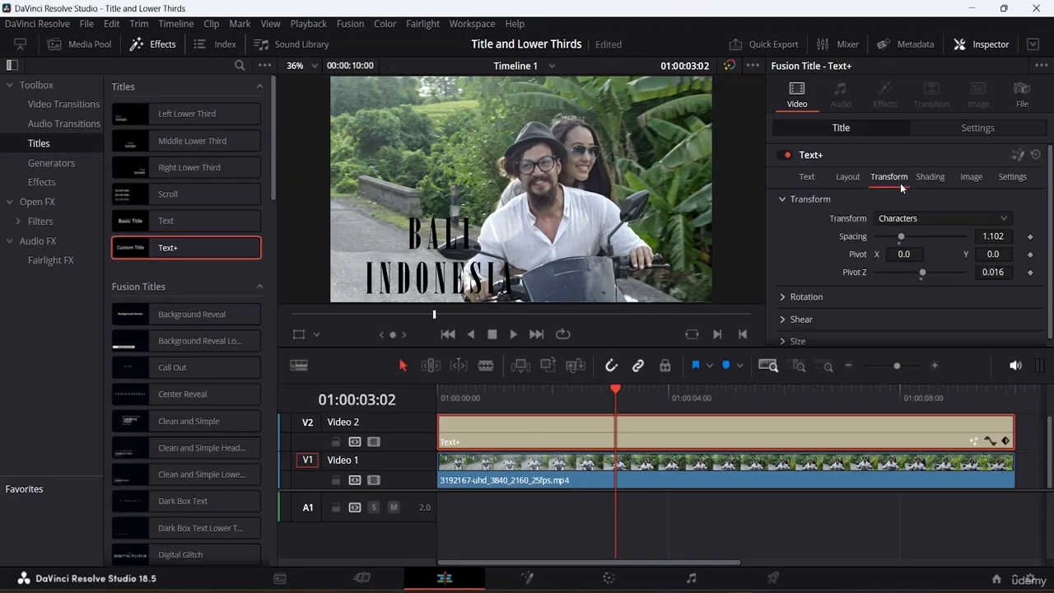
scroll(889, 239, down, 1)
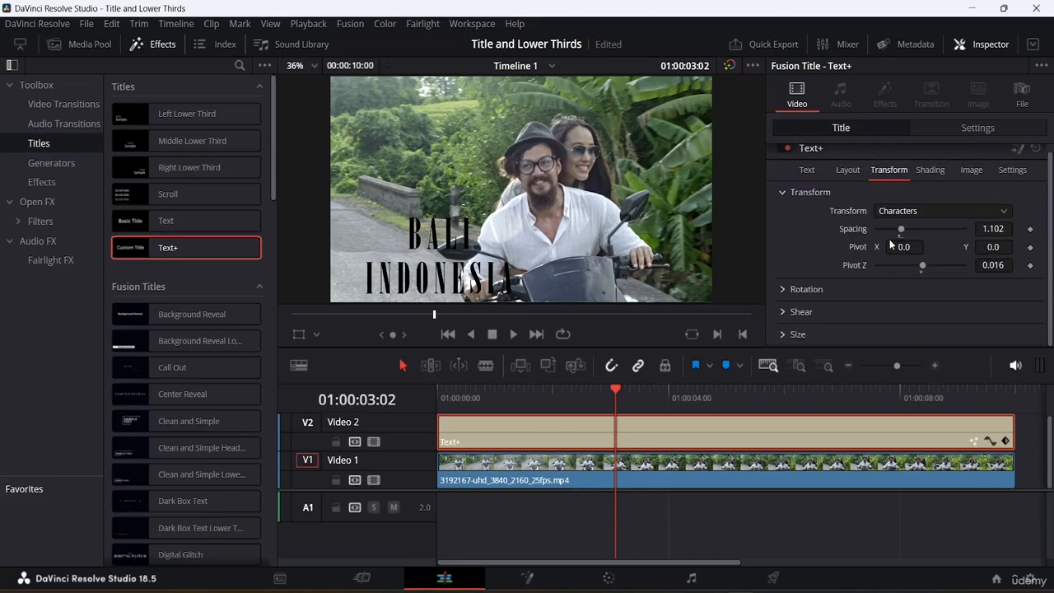
click(783, 312)
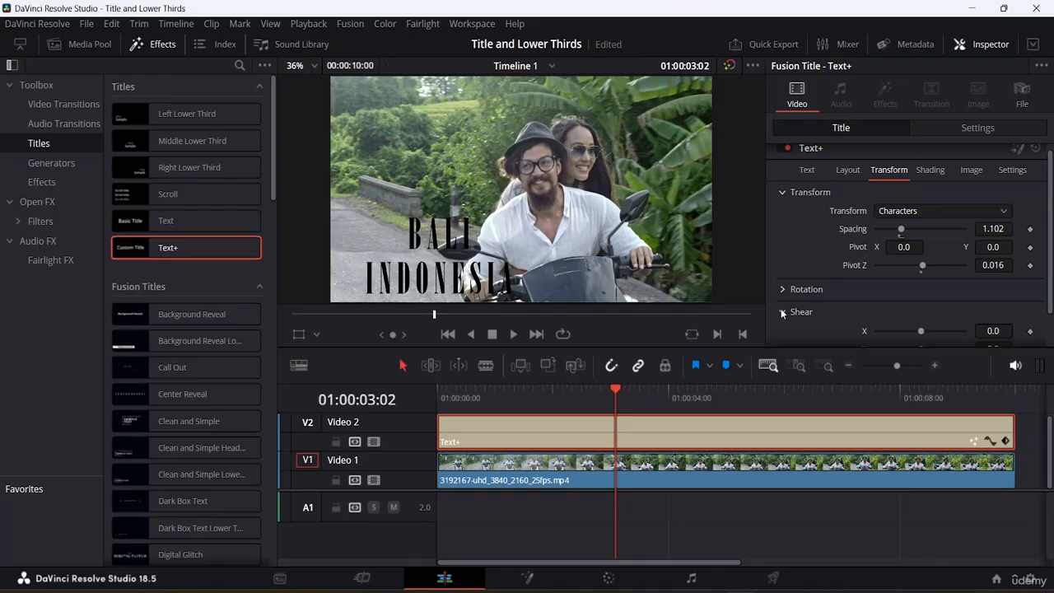
scroll(832, 242, down, 2)
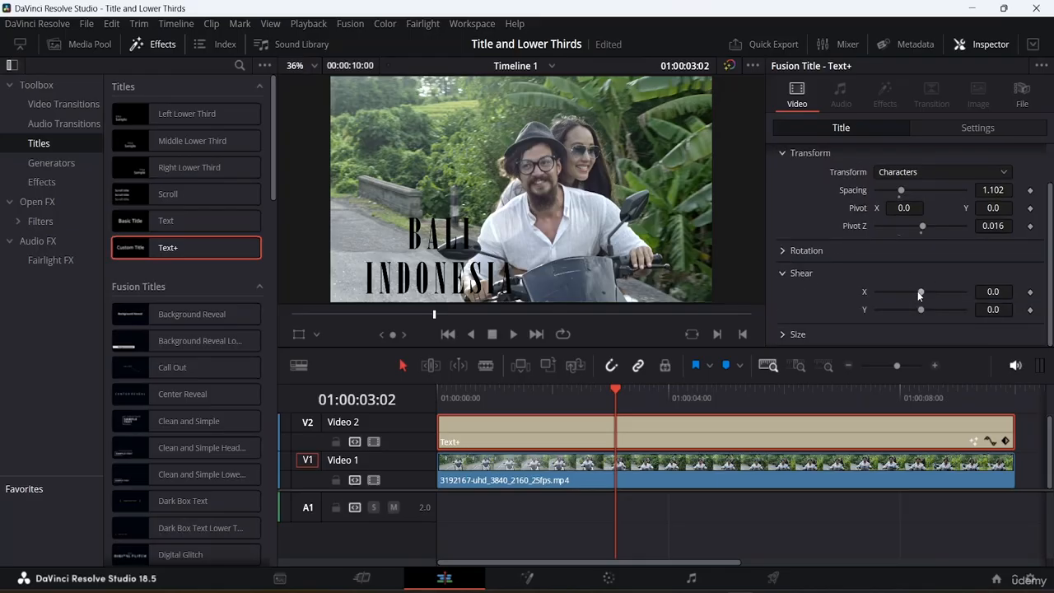
drag(918, 291, 893, 309)
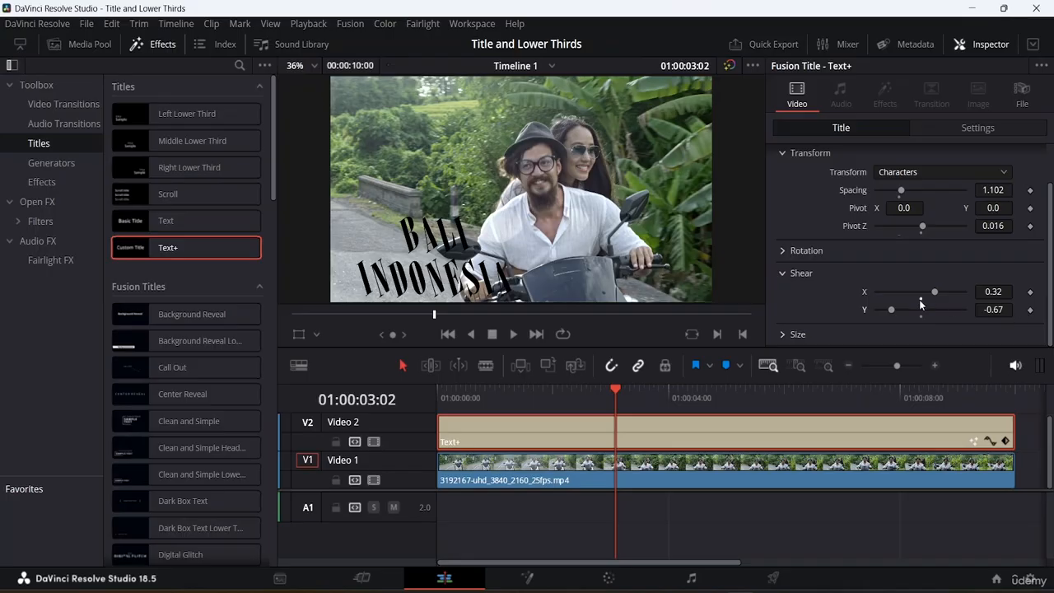
double_click(920, 296)
double_click(923, 314)
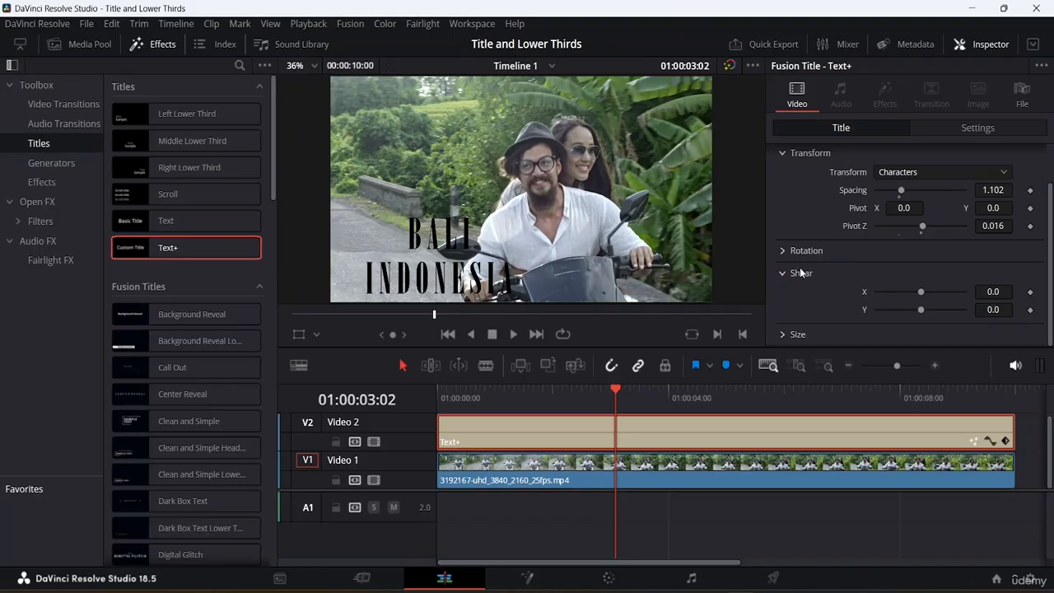
click(779, 273)
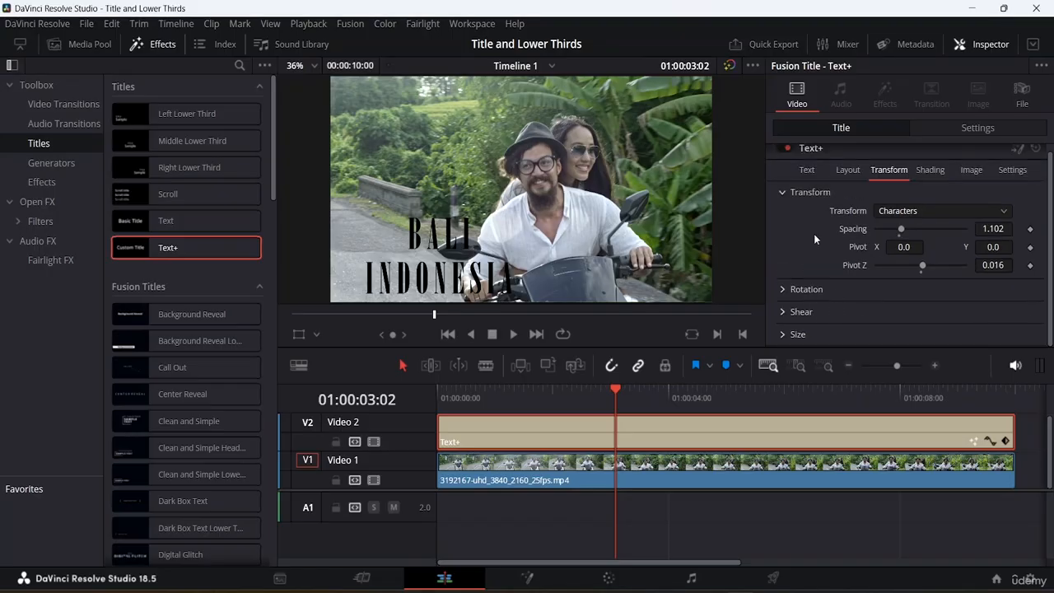
Step: Try widening the title's characters to a size X of about 1.339, and reset it to 1.0
scroll(817, 231, up, 1)
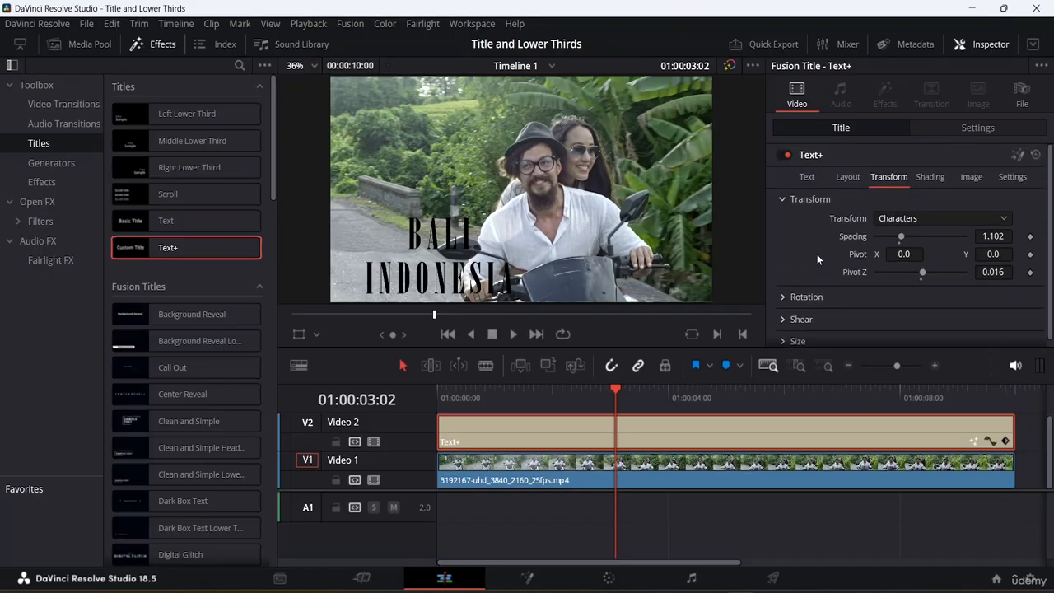
scroll(816, 272, down, 1)
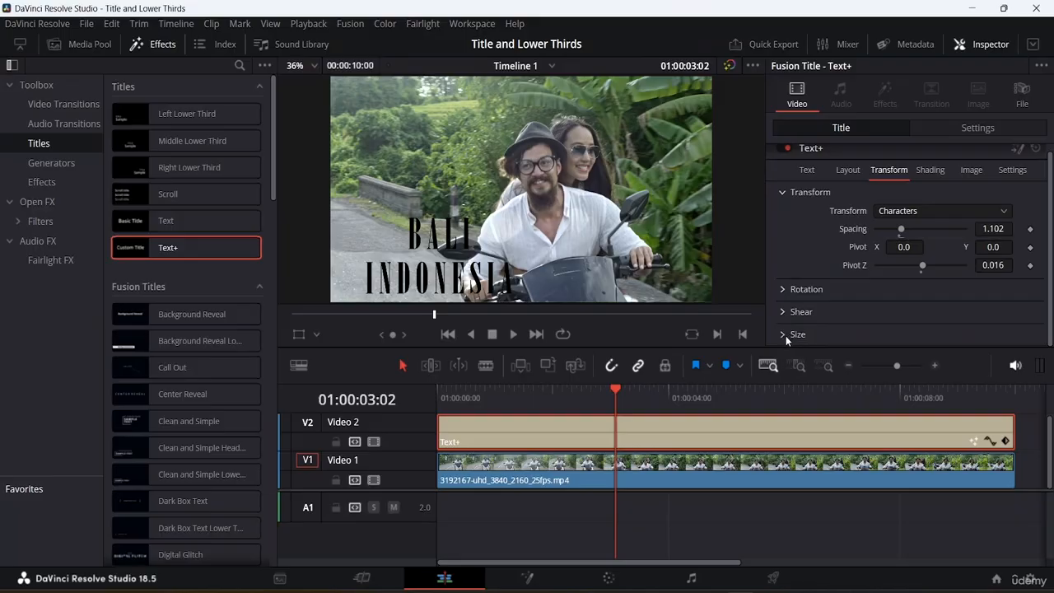
click(787, 338)
scroll(825, 297, down, 2)
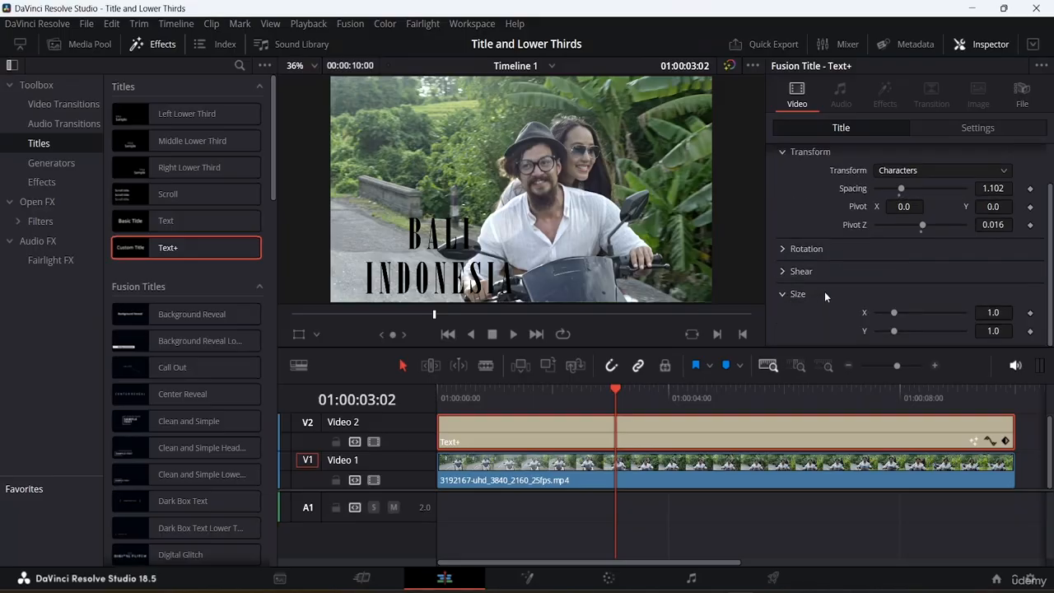
drag(894, 307, 894, 330)
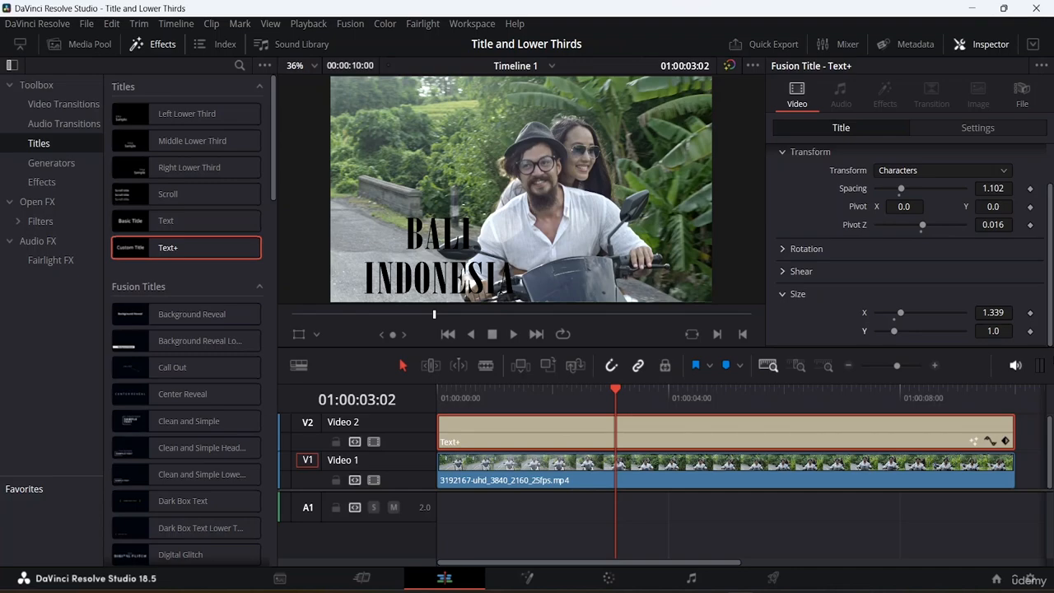
double_click(898, 314)
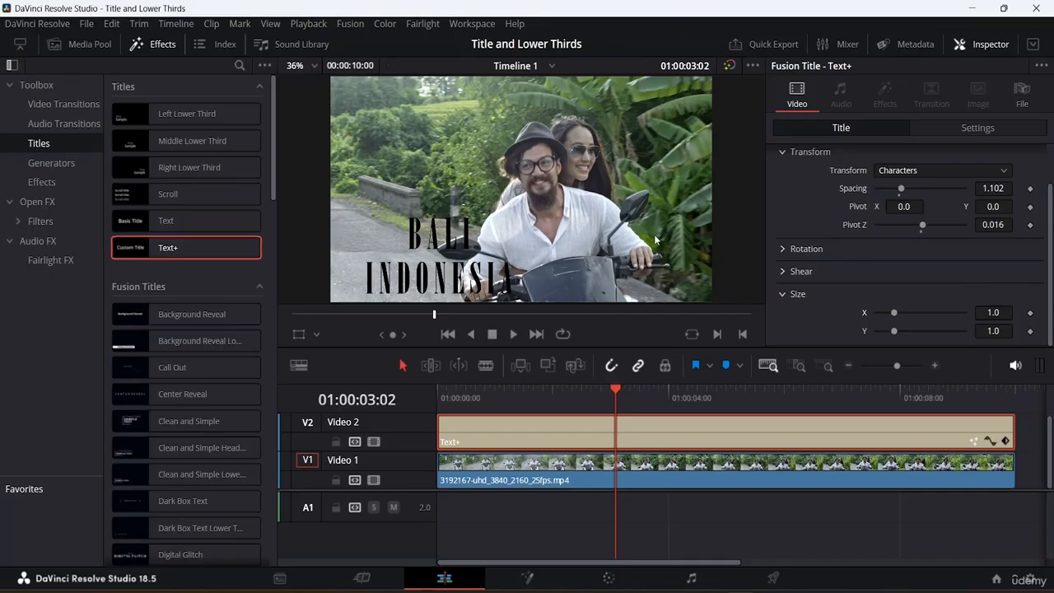
Step: Browse the available title presets through to Subtitles and check the title over the end and start of the clip
drag(611, 389, 438, 391)
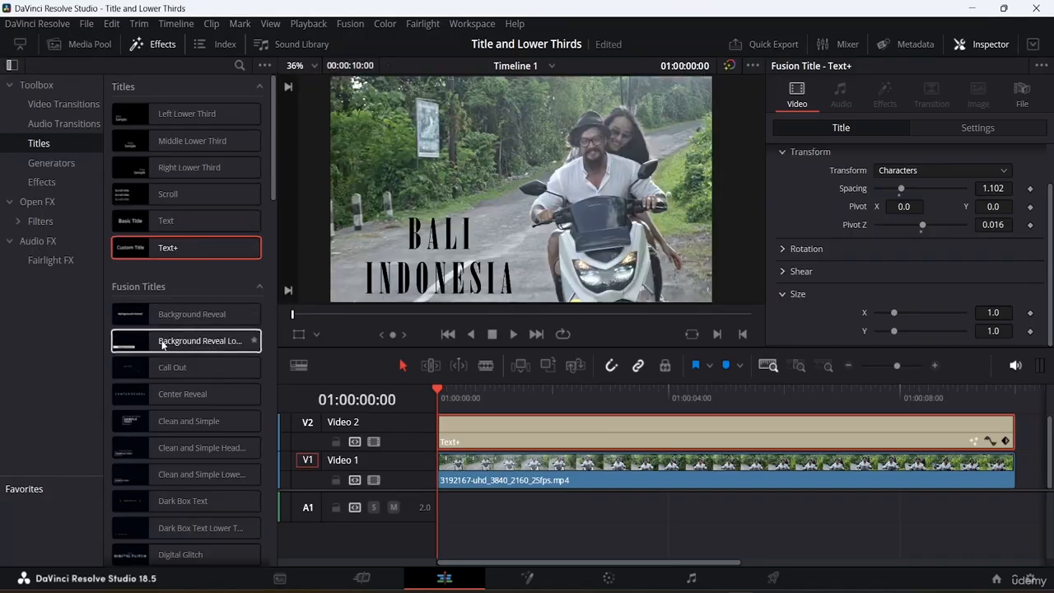
scroll(176, 417, down, 10)
scroll(209, 393, down, 5)
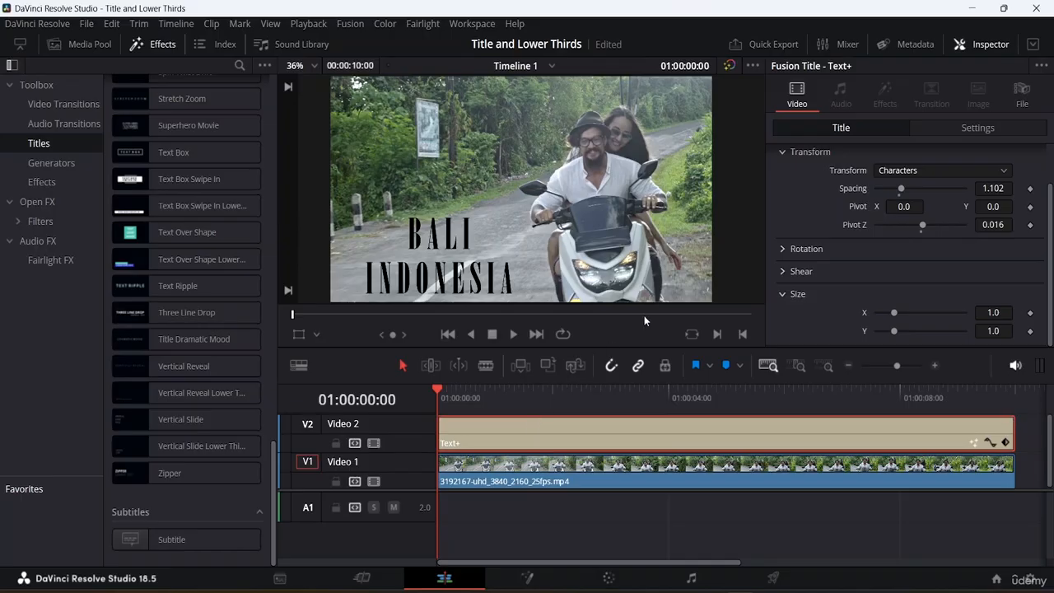
key(End)
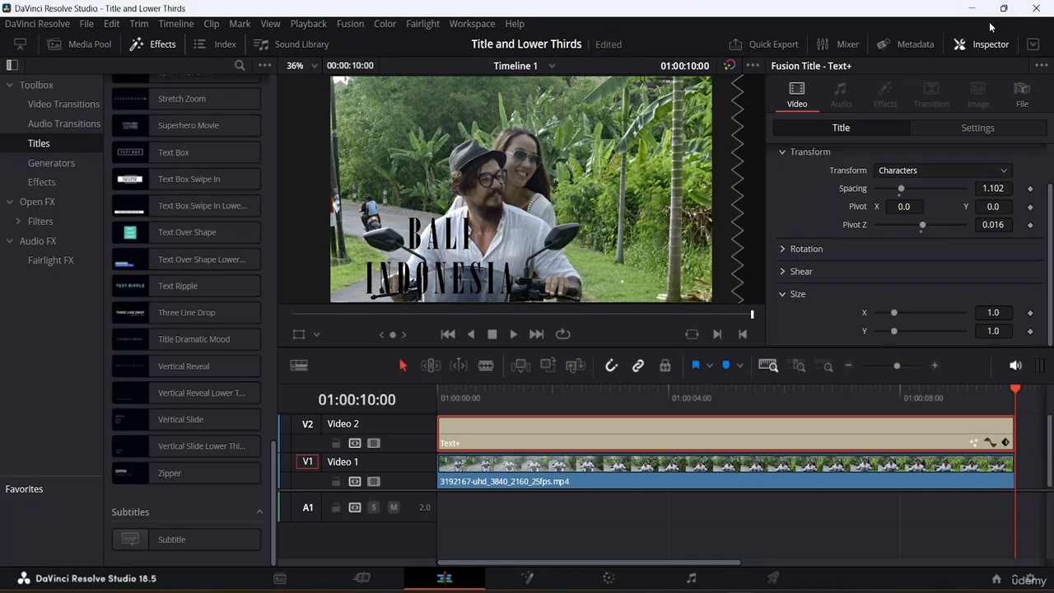
scroll(216, 186, up, 10)
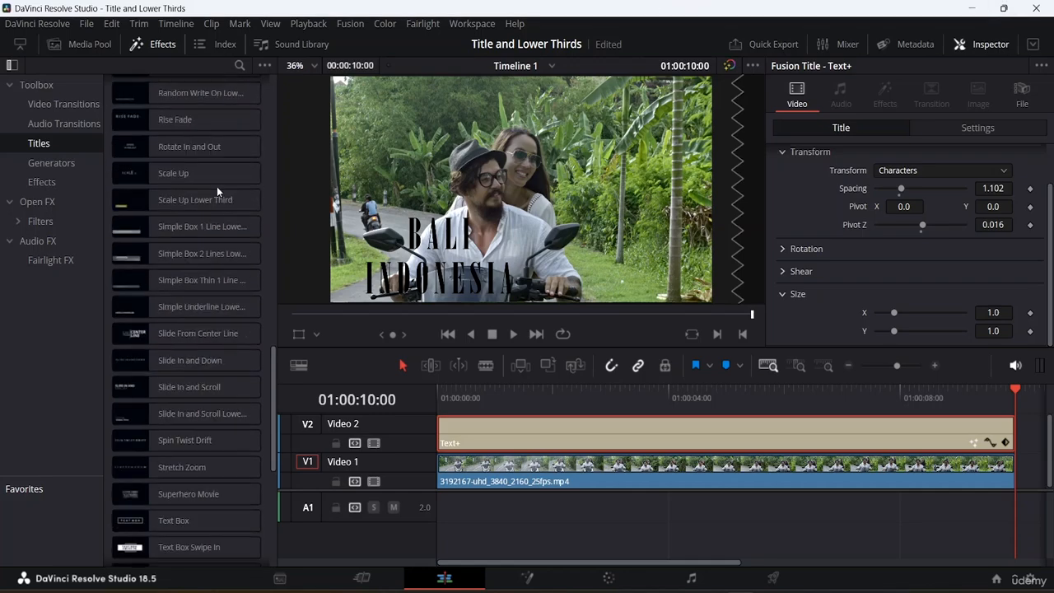
scroll(216, 186, up, 5)
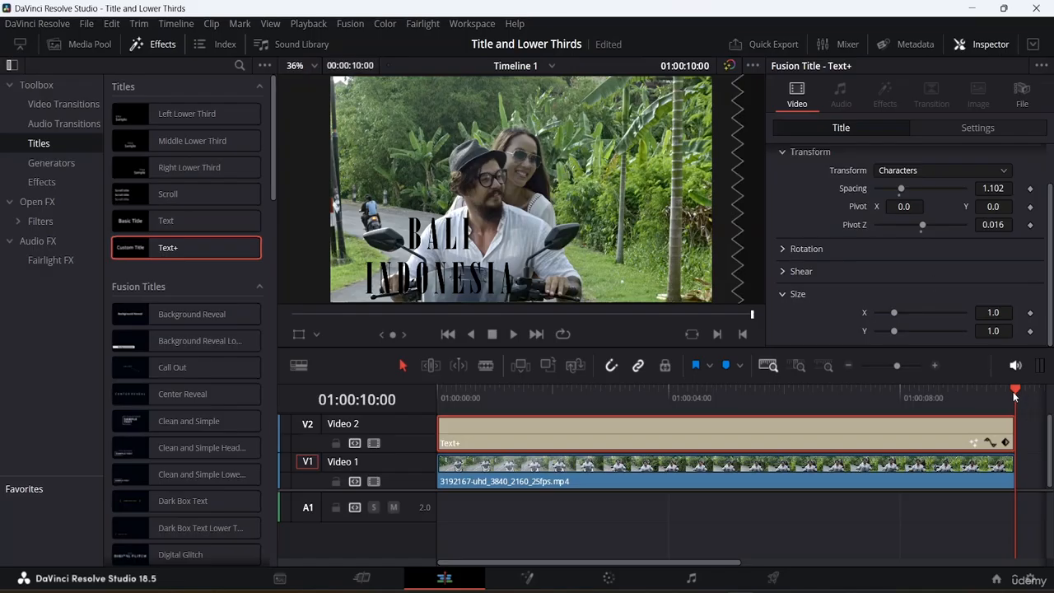
drag(1015, 391, 917, 393)
key(Home)
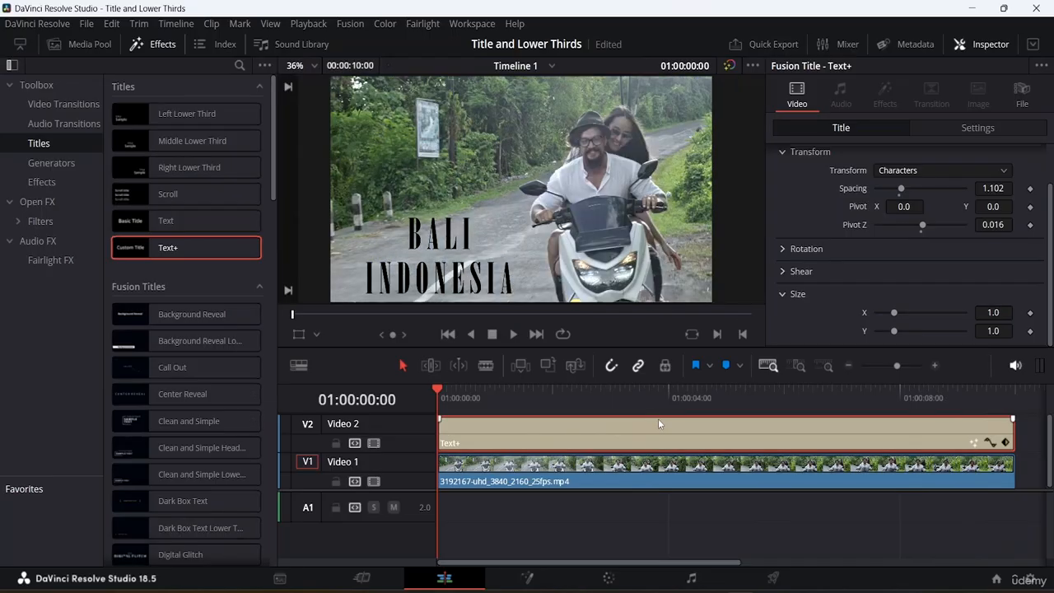